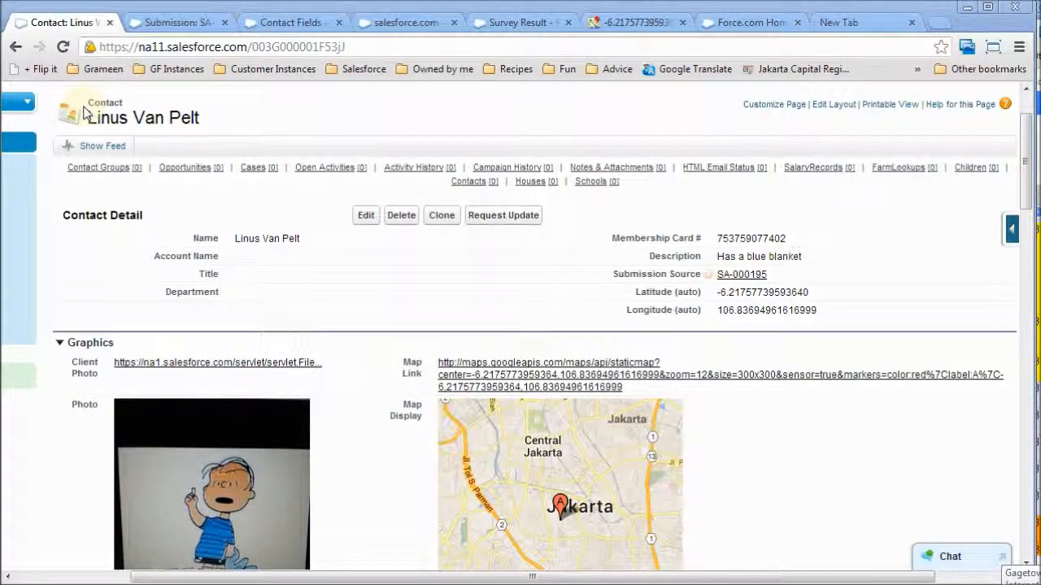
# Step: Examine the contact record's details, then look at its source submission record
pyautogui.moveTo(90, 104); pyautogui.dragTo(203, 115)
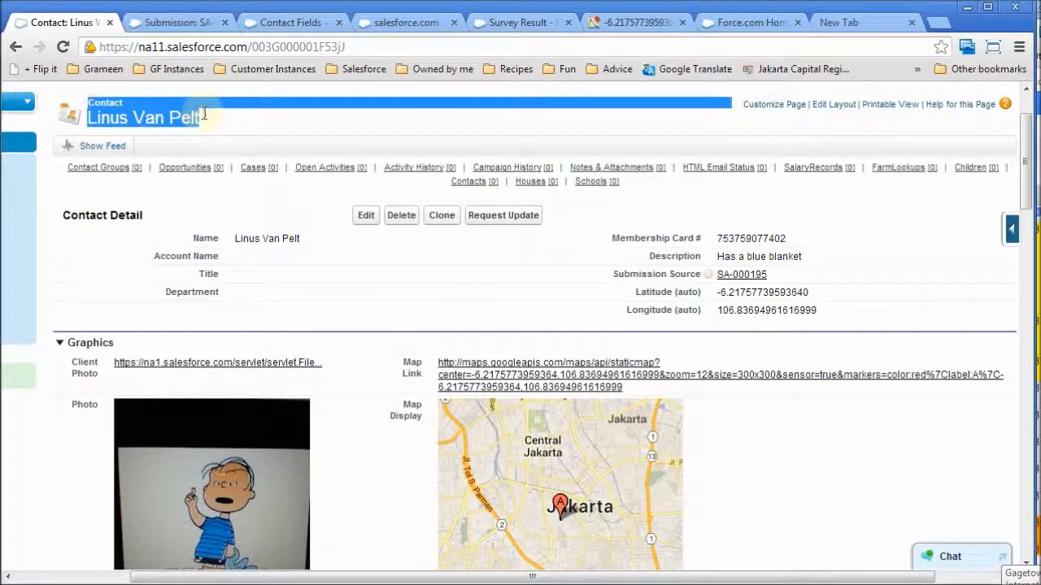
pyautogui.click(202, 194)
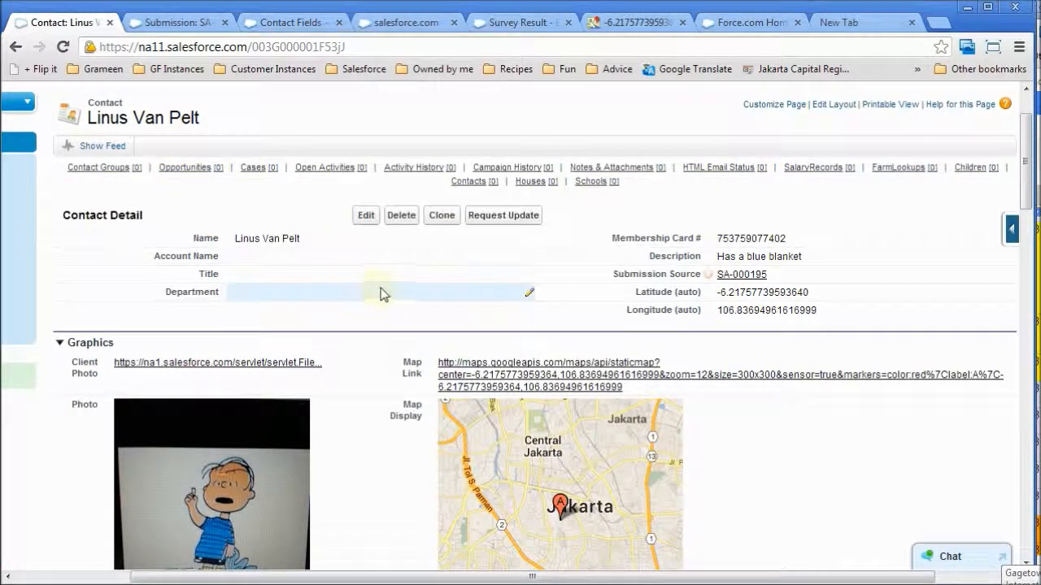
pyautogui.moveTo(743, 275)
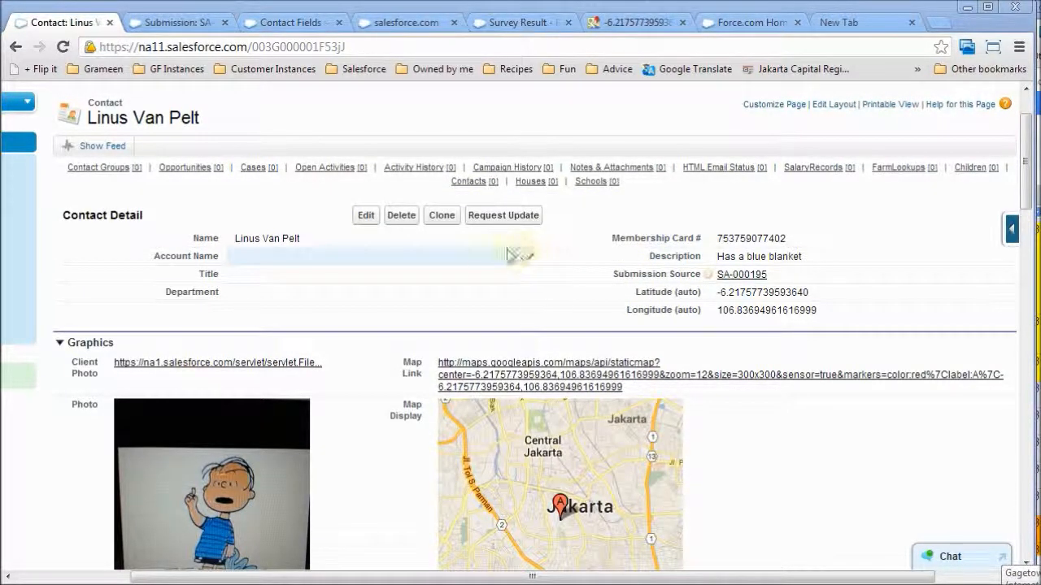
pyautogui.click(169, 22)
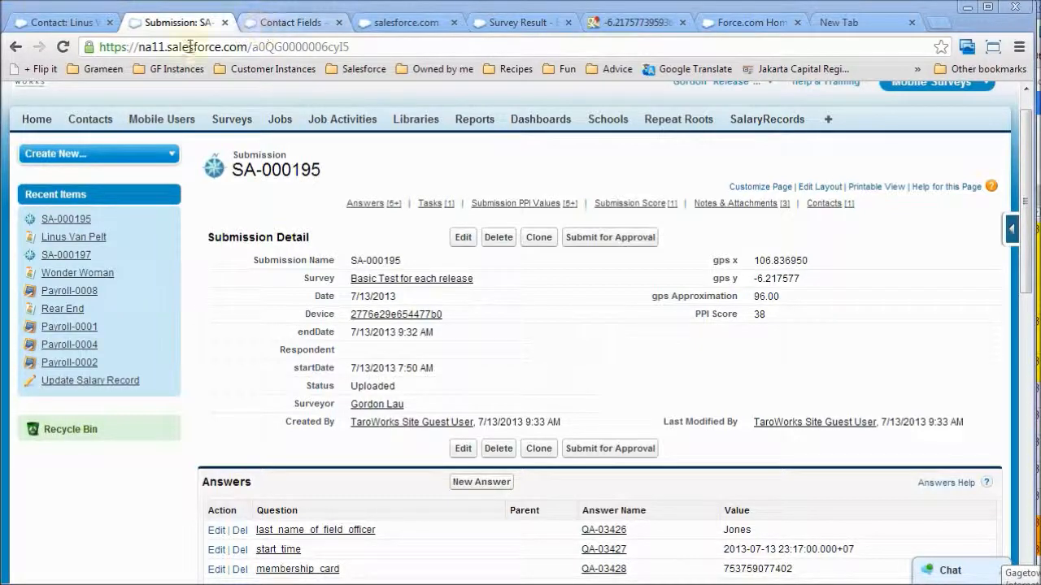
# Step: Start a new Contact custom field from the Contact Fields setup page with the Lookup Relationship data type
pyautogui.click(271, 31)
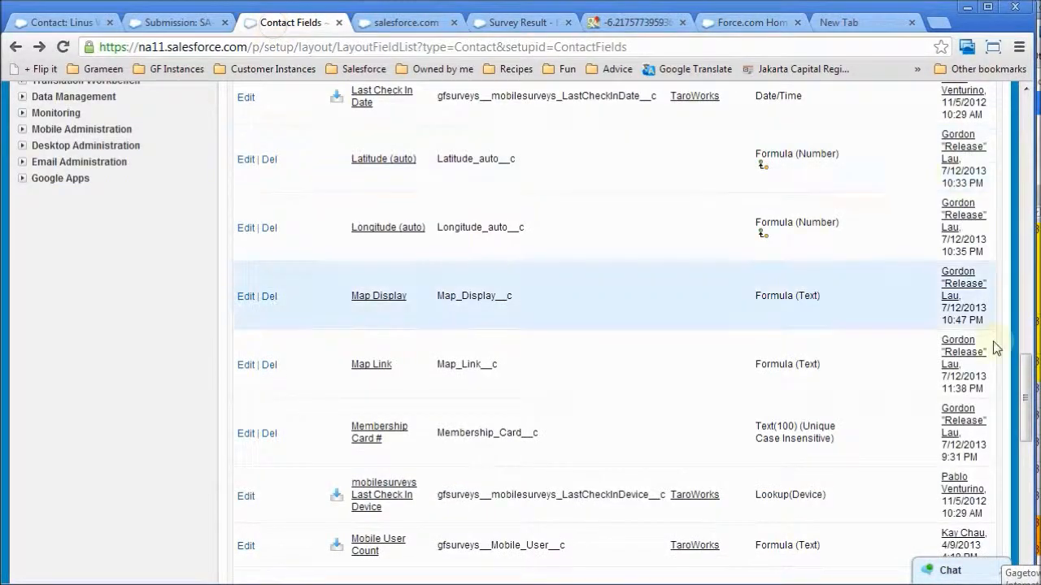
pyautogui.moveTo(1029, 396); pyautogui.dragTo(1027, 122)
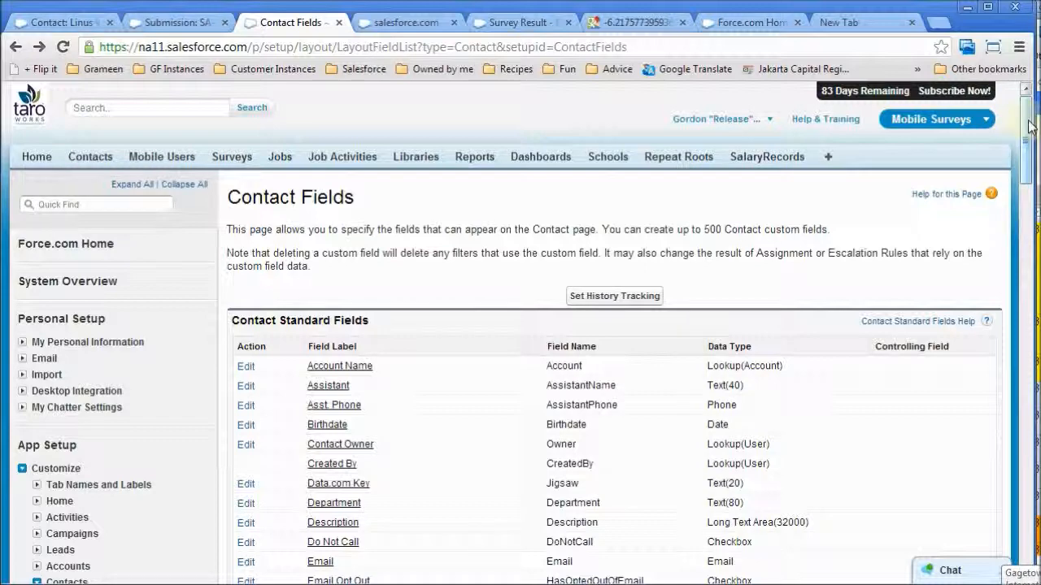
pyautogui.moveTo(1031, 126); pyautogui.dragTo(1022, 261)
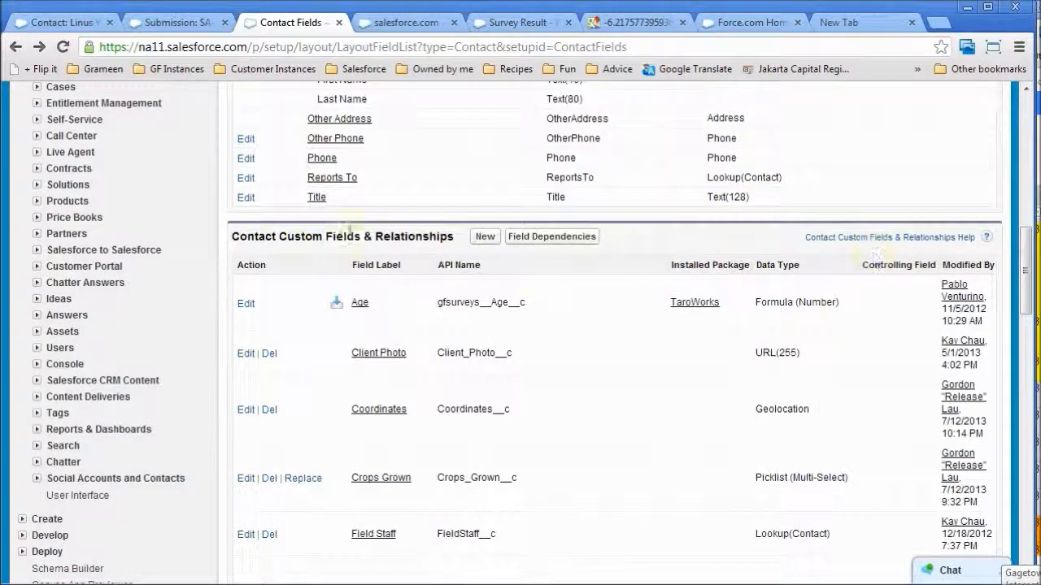
pyautogui.moveTo(281, 236); pyautogui.dragTo(462, 238)
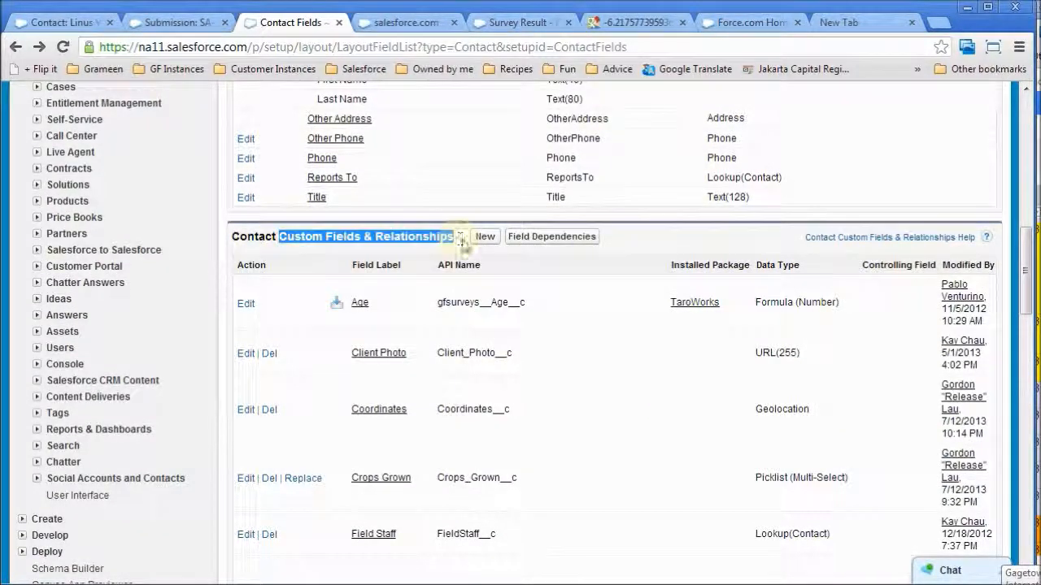
pyautogui.click(484, 241)
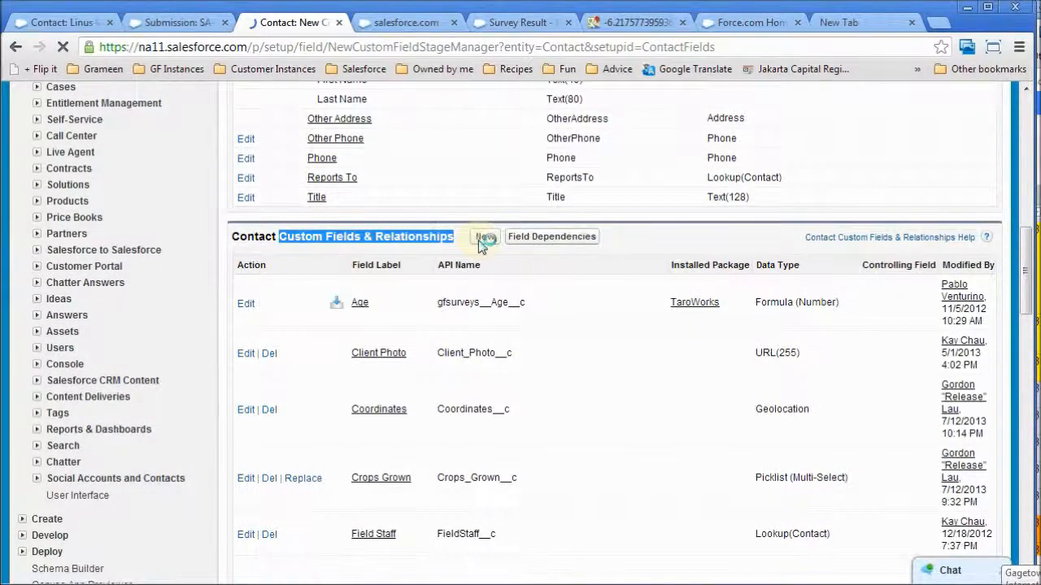
pyautogui.scroll(-2, 494, 304)
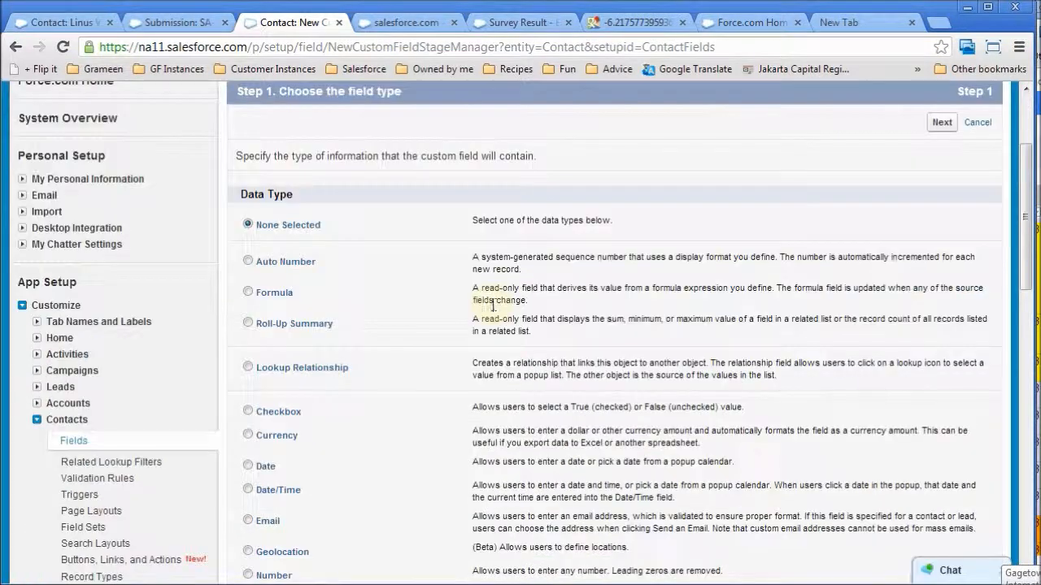
pyautogui.click(276, 369)
pyautogui.click(942, 123)
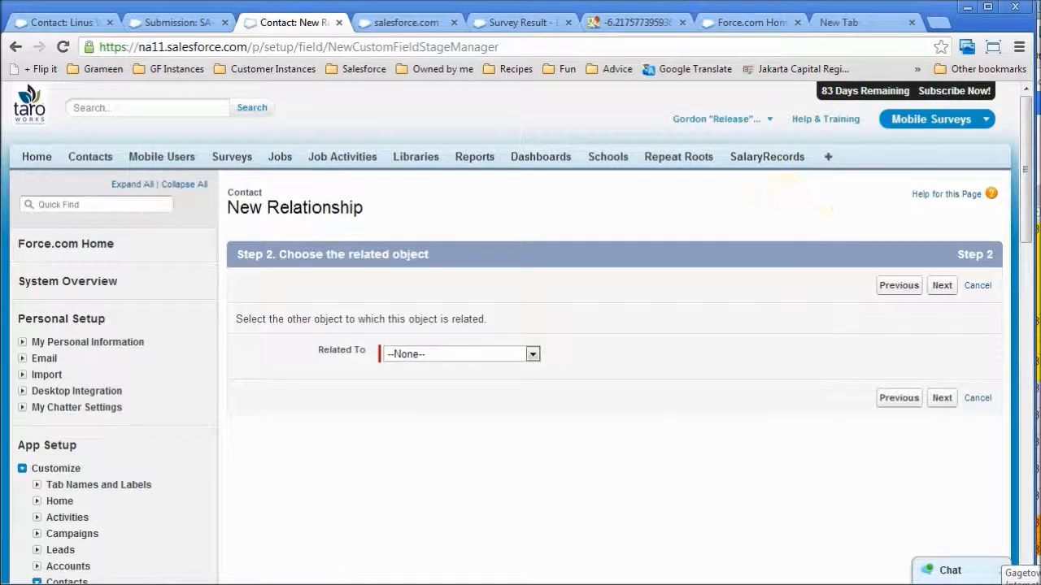
# Step: Relate the new lookup field to the Submission object and continue to the naming step
pyautogui.click(455, 355)
pyautogui.scroll(-10, 453, 293)
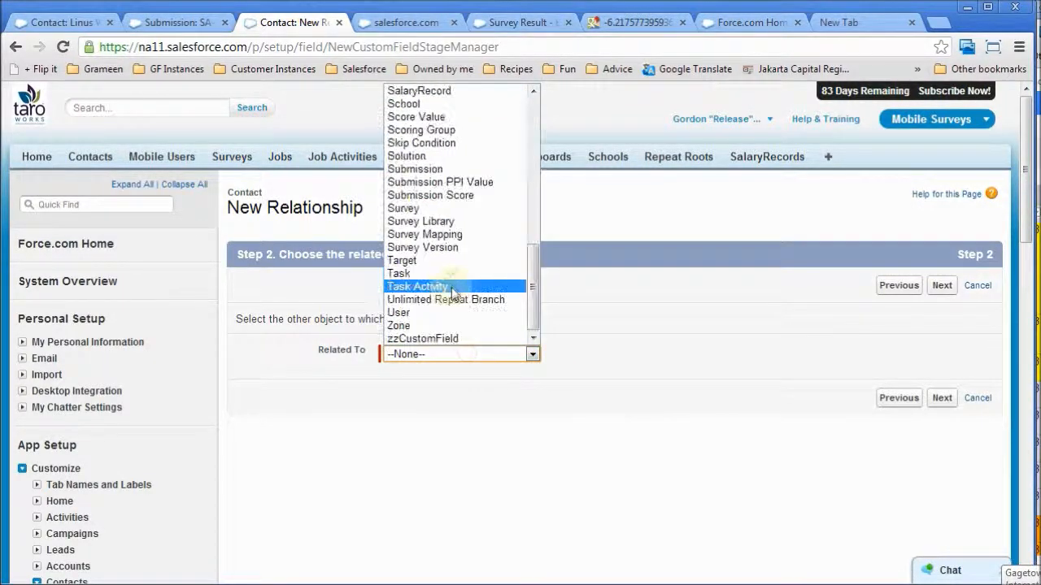
pyautogui.click(445, 168)
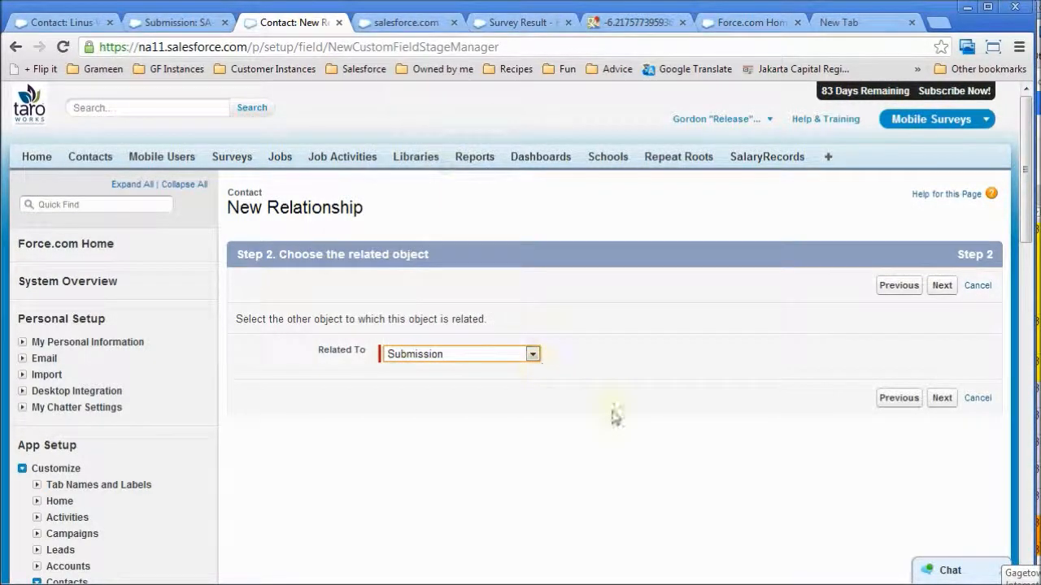
pyautogui.moveTo(318, 350); pyautogui.dragTo(367, 349)
pyautogui.click(368, 349)
pyautogui.click(942, 287)
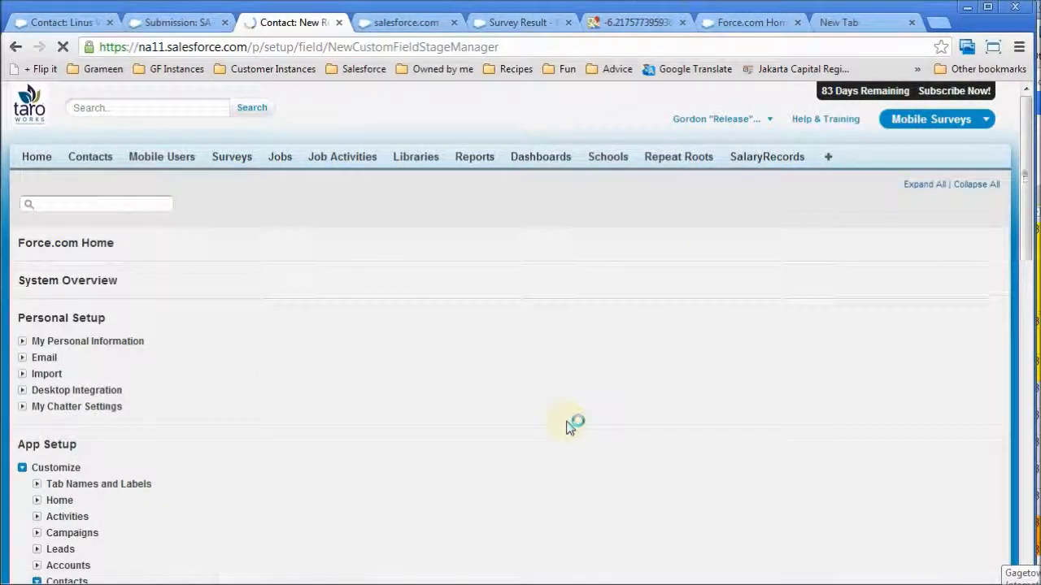
# Step: Accept Submission as the lookup's field label and name, leaving the description empty
pyautogui.click(457, 363)
pyautogui.click(477, 392)
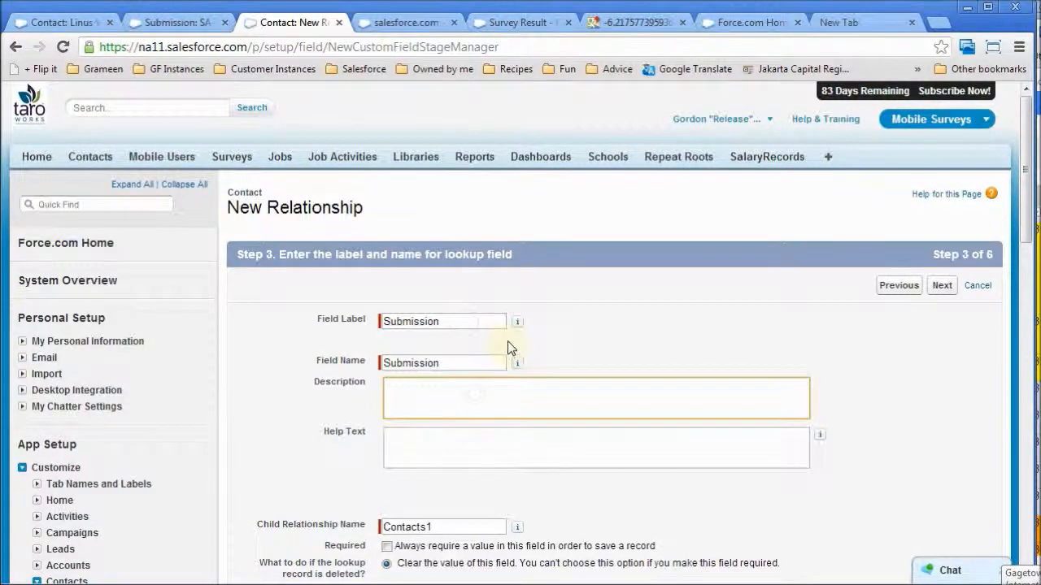
pyautogui.scroll(-2, 505, 347)
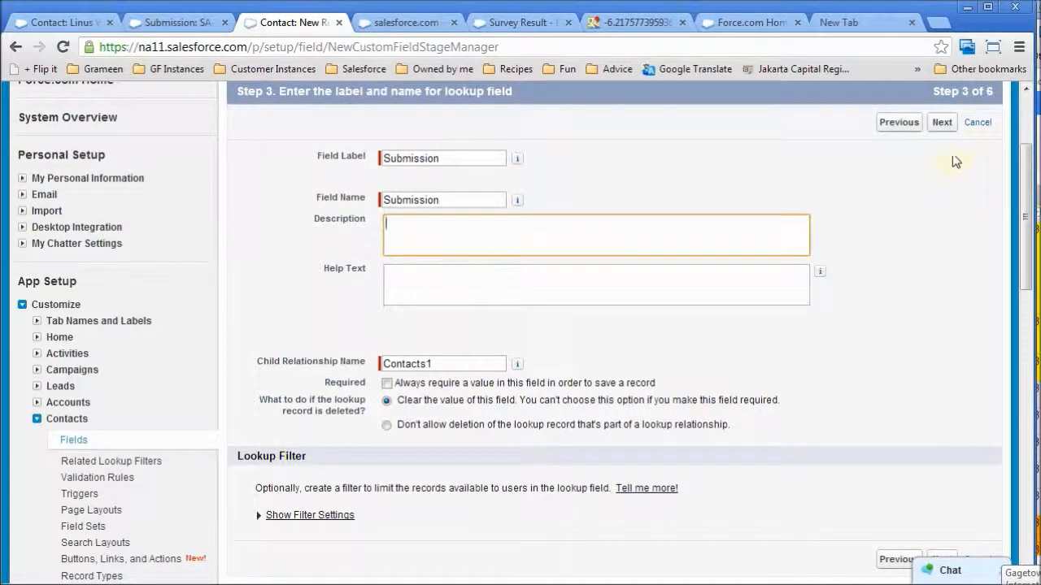
pyautogui.scroll(2, 945, 177)
pyautogui.click(941, 284)
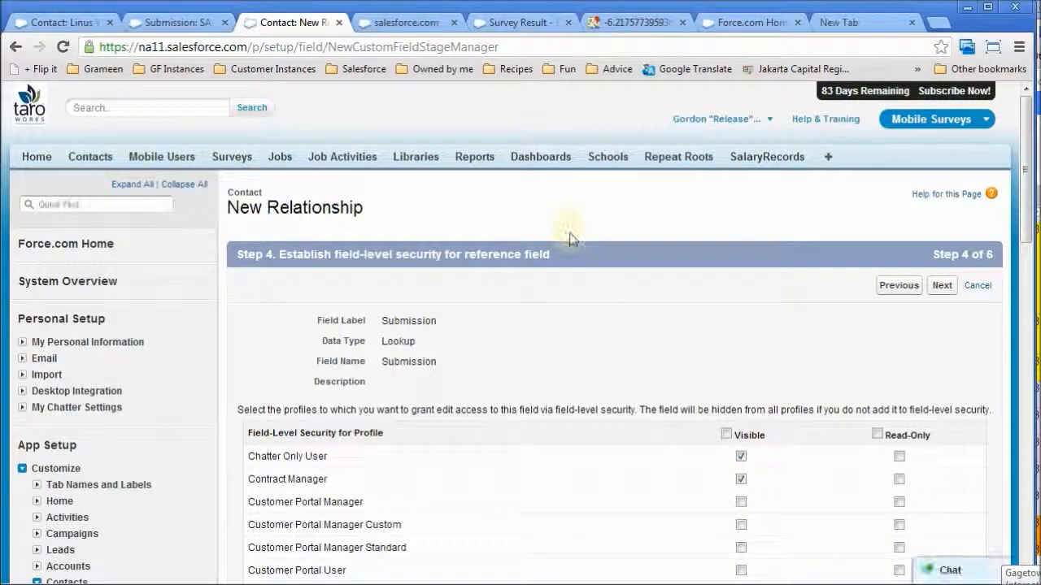
# Step: Accept the default field-level security, page layouts and related list for the Submission lookup, and save the field
pyautogui.scroll(-2, 455, 268)
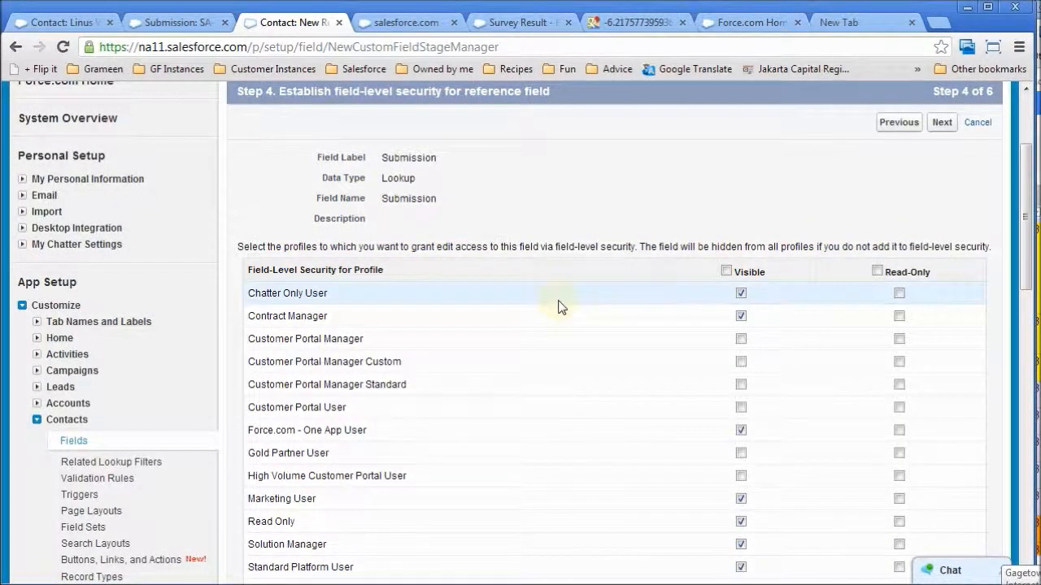
pyautogui.scroll(-2, 578, 326)
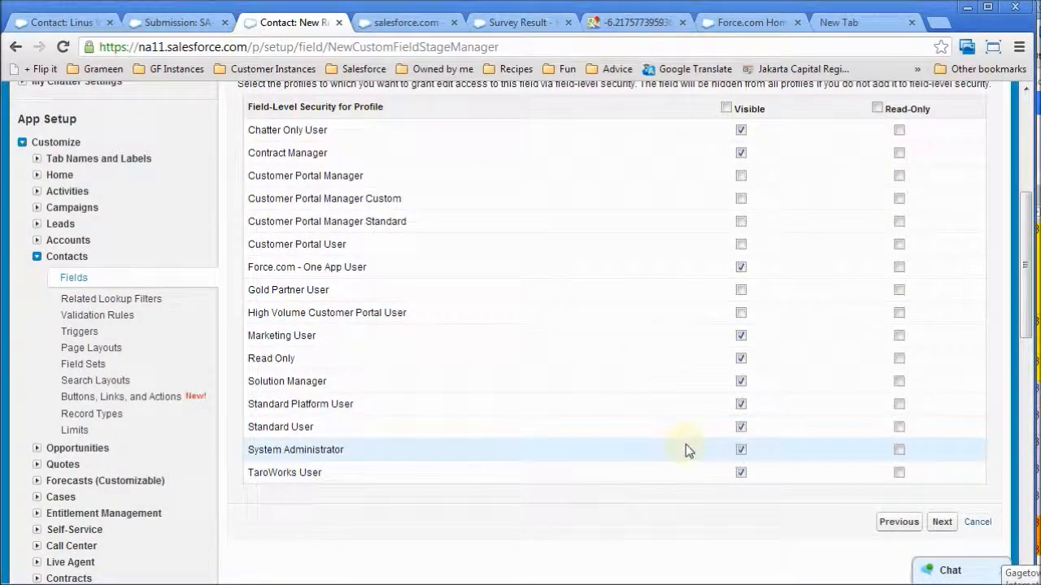
pyautogui.scroll(2, 700, 441)
pyautogui.click(942, 124)
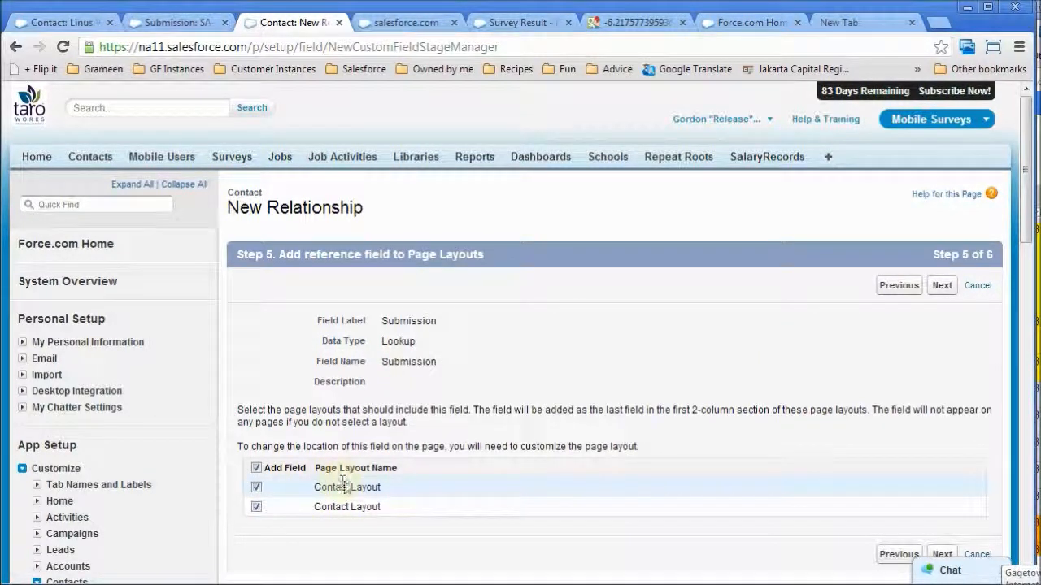
pyautogui.click(943, 286)
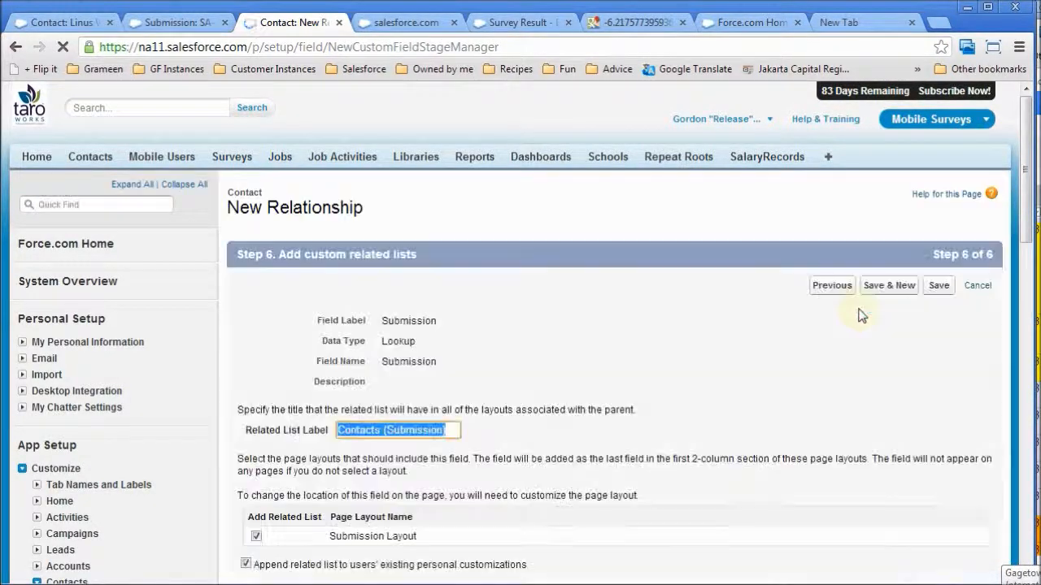
pyautogui.click(937, 288)
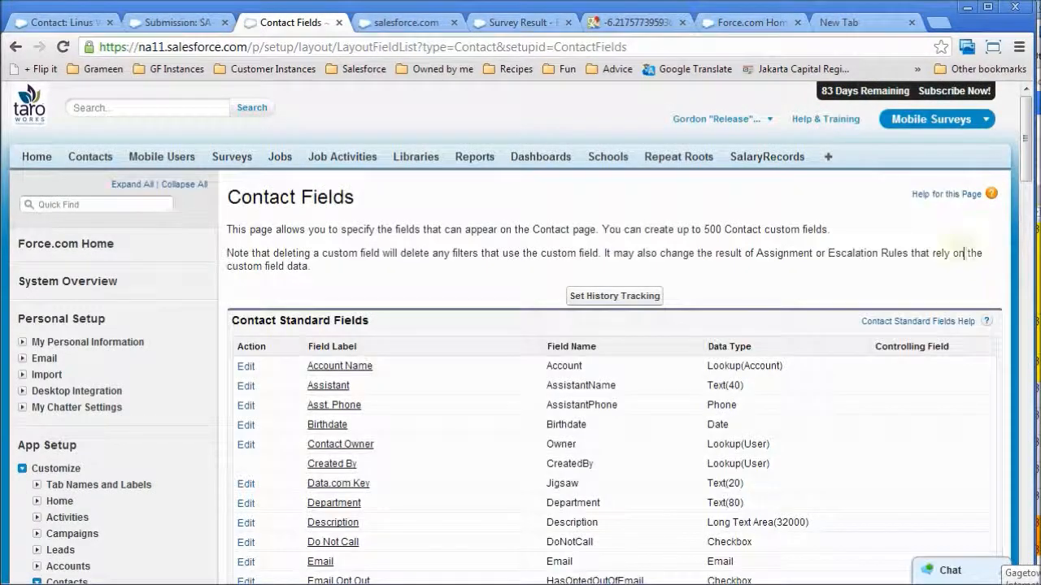
# Step: Check the Submission lookup in the custom fields list and start another Contact custom field of type Formula
pyautogui.moveTo(1026, 146)
pyautogui.mouseDown()
pyautogui.moveTo(1005, 399)
pyautogui.moveTo(1021, 502)
pyautogui.moveTo(1021, 481)
pyautogui.mouseUp()
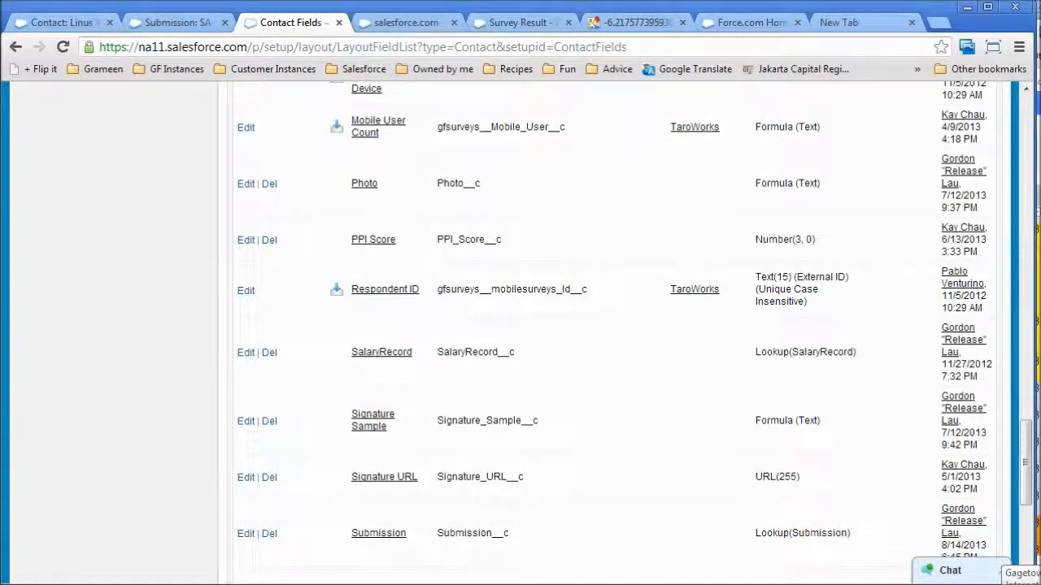
pyautogui.moveTo(1026, 443); pyautogui.dragTo(1008, 228)
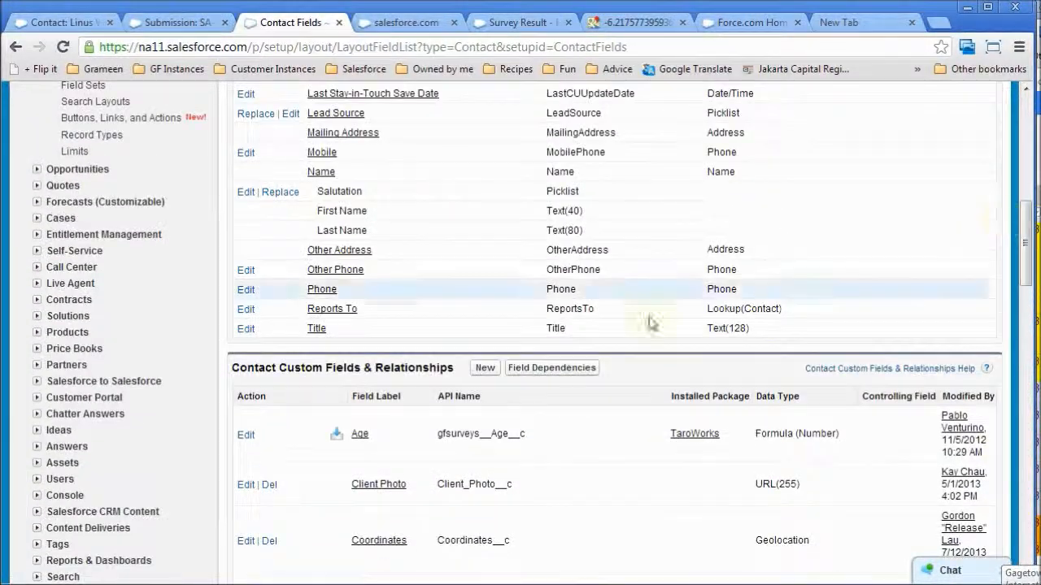
pyautogui.click(485, 369)
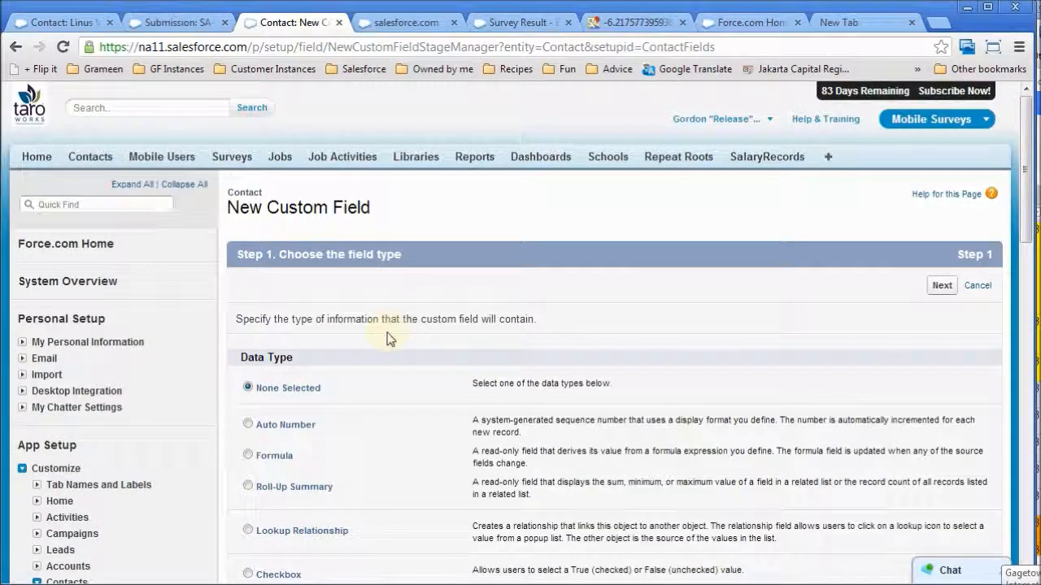
pyautogui.scroll(-2, 388, 338)
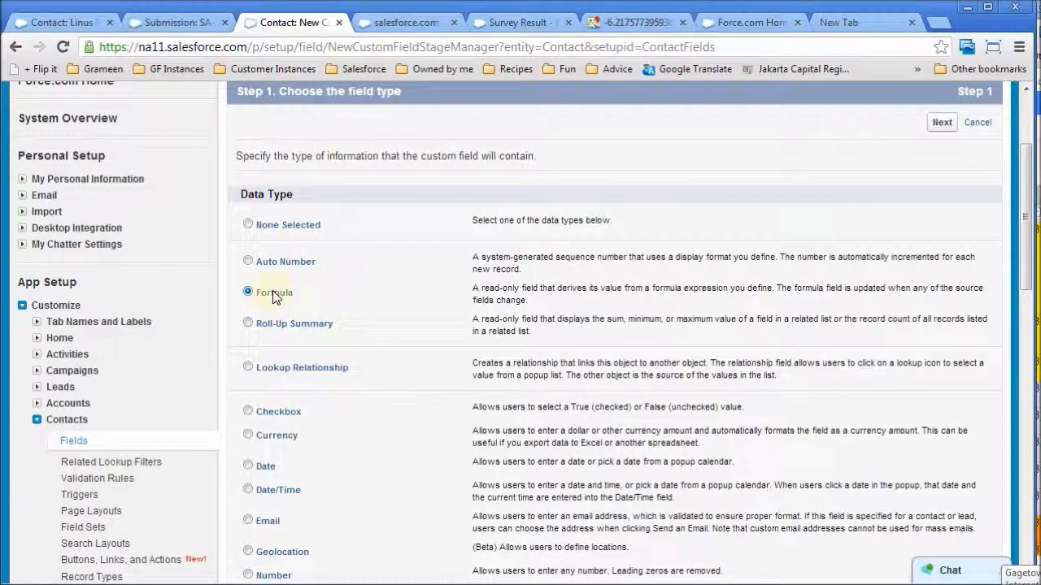
pyautogui.click(941, 122)
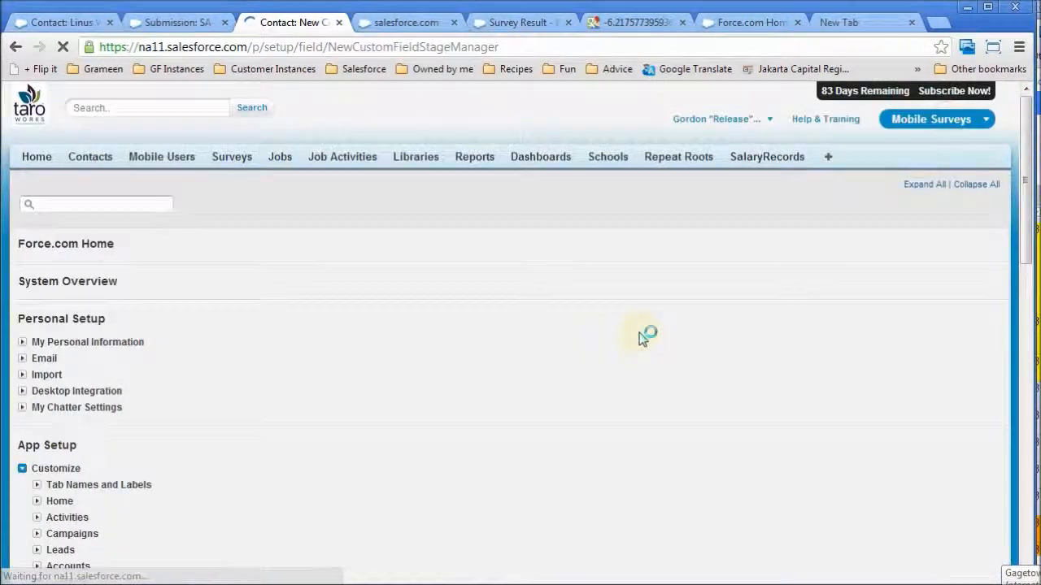
# Step: Set the formula field's label and name to Latitude
pyautogui.scroll(-2, 331, 372)
pyautogui.click(413, 161)
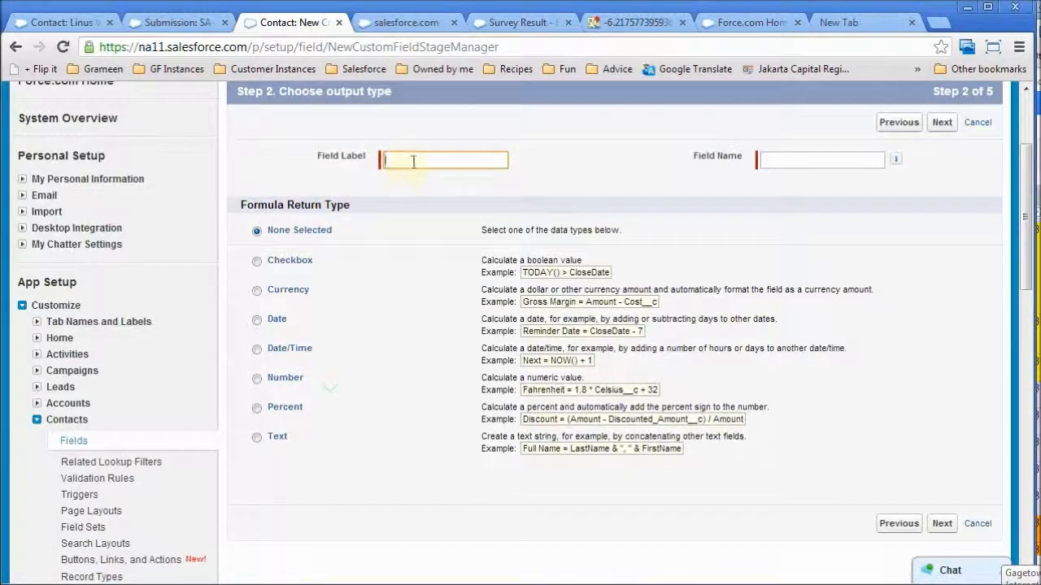
pyautogui.click(413, 161)
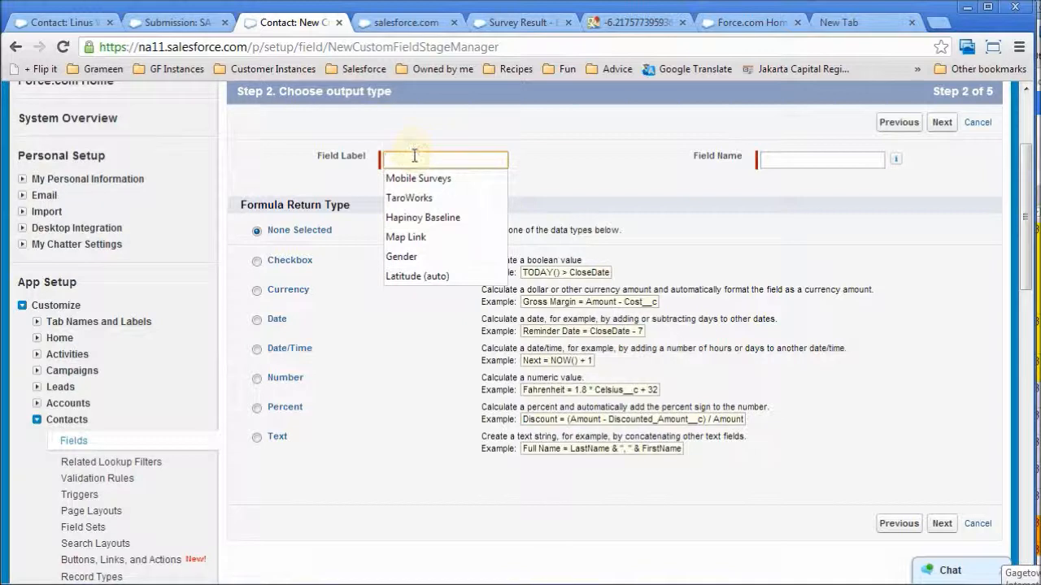
pyautogui.write('Lat')
pyautogui.press('Down')
pyautogui.press('Down')
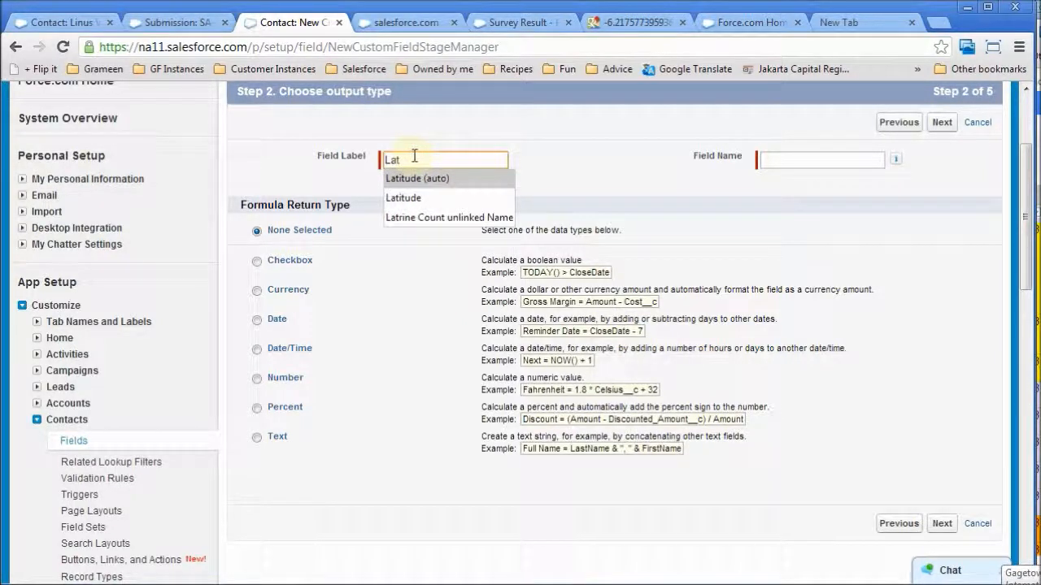
pyautogui.press('Return')
pyautogui.press('Tab')
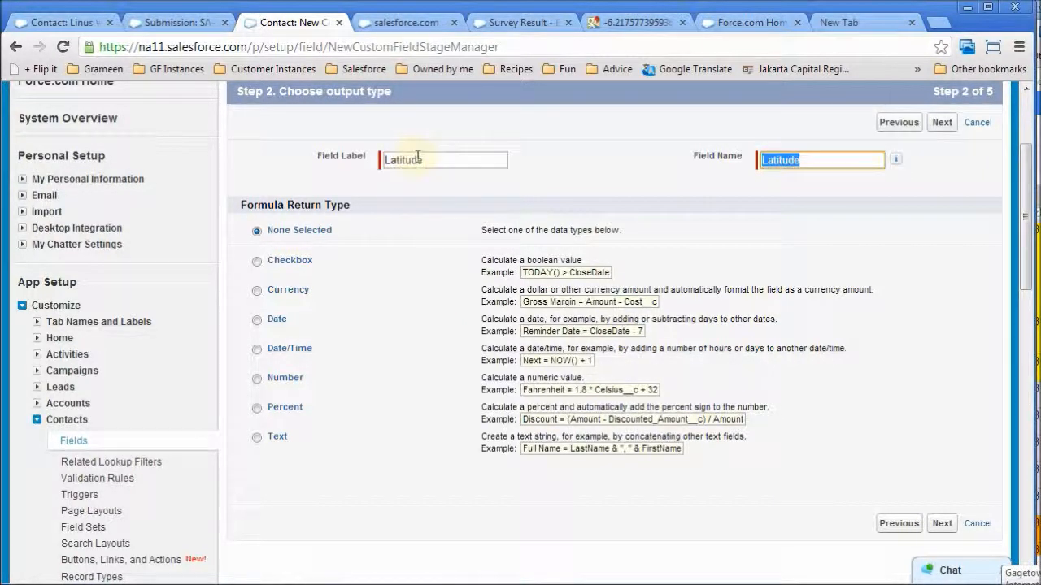
pyautogui.click(382, 245)
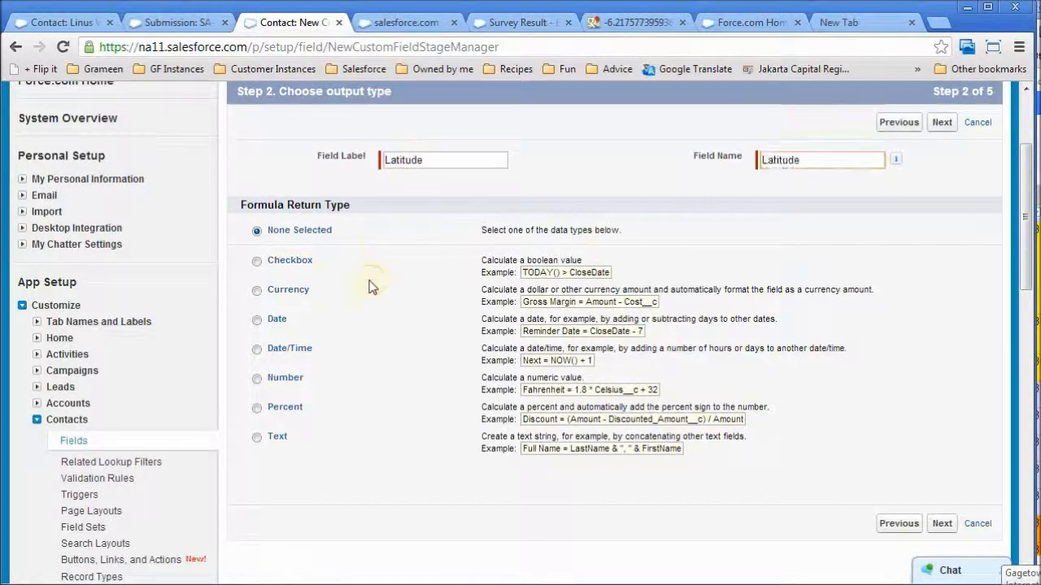
# Step: Set the Latitude formula's return type to Number with 6 decimal places and continue to the formula step
pyautogui.click(260, 380)
pyautogui.click(572, 480)
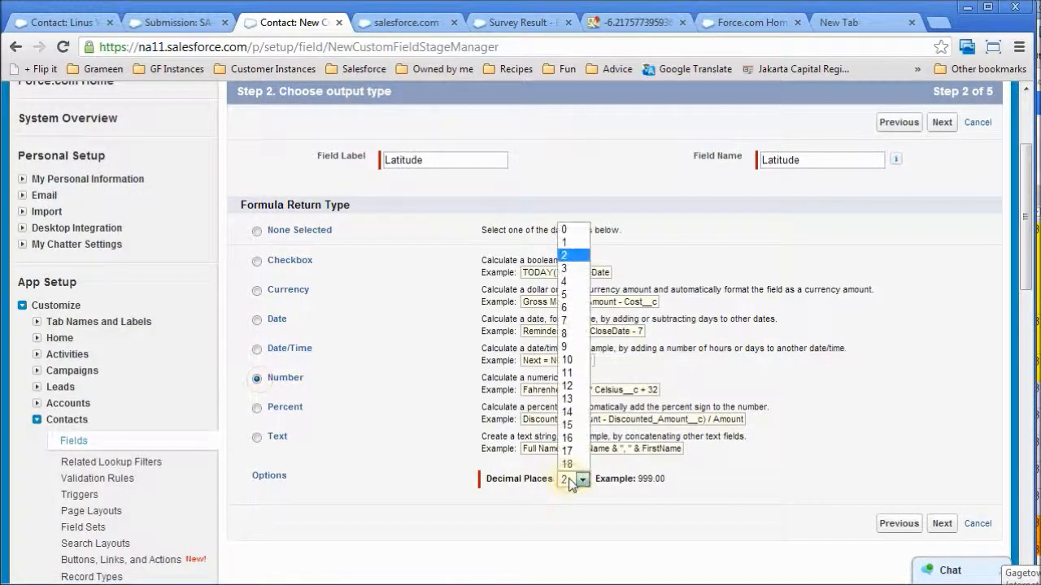
pyautogui.click(574, 311)
pyautogui.click(941, 122)
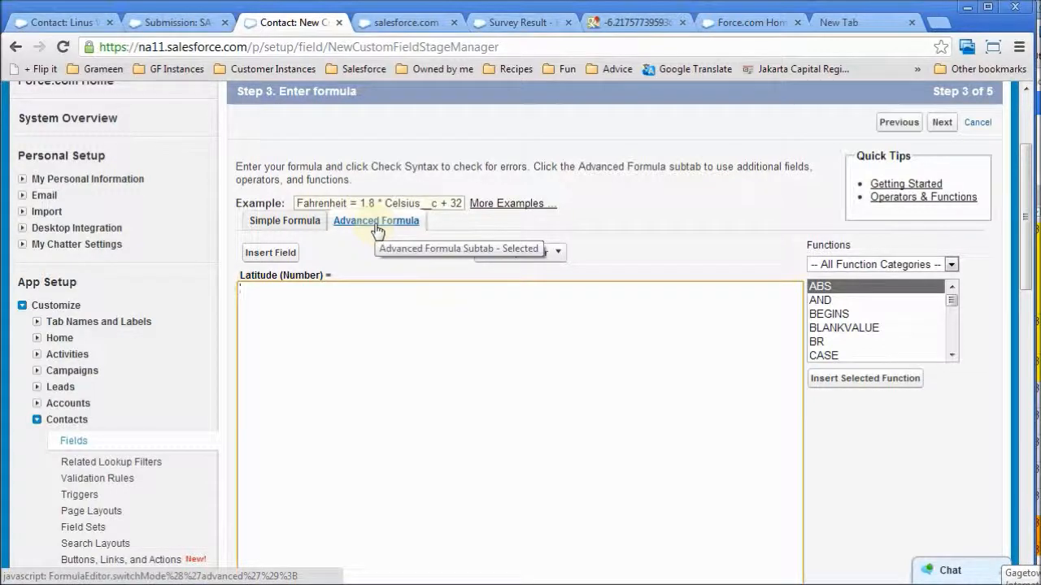
# Step: Insert the related Submission's gps y field into the Latitude formula
pyautogui.click(274, 253)
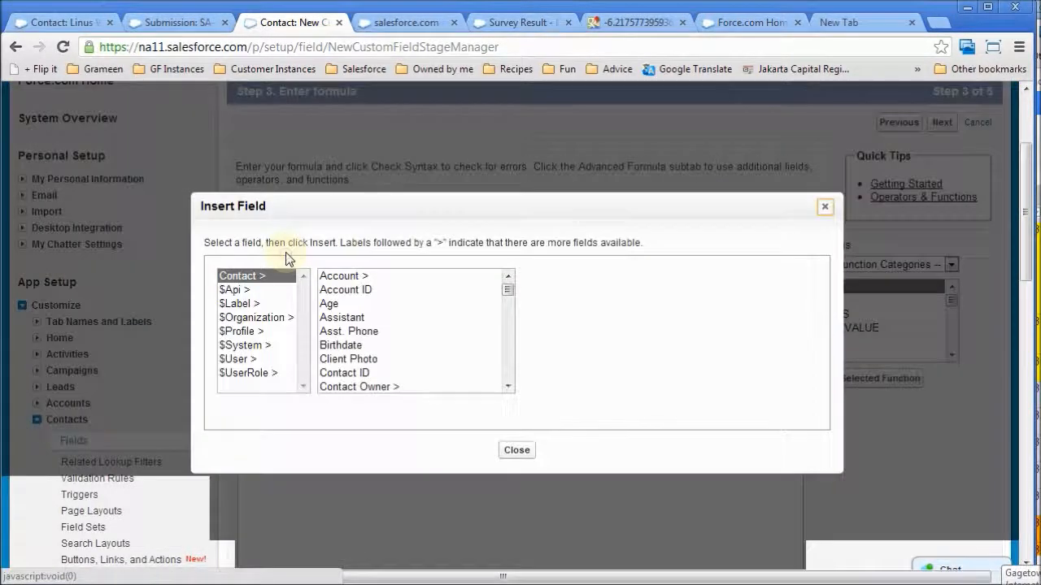
pyautogui.moveTo(506, 292); pyautogui.dragTo(507, 381)
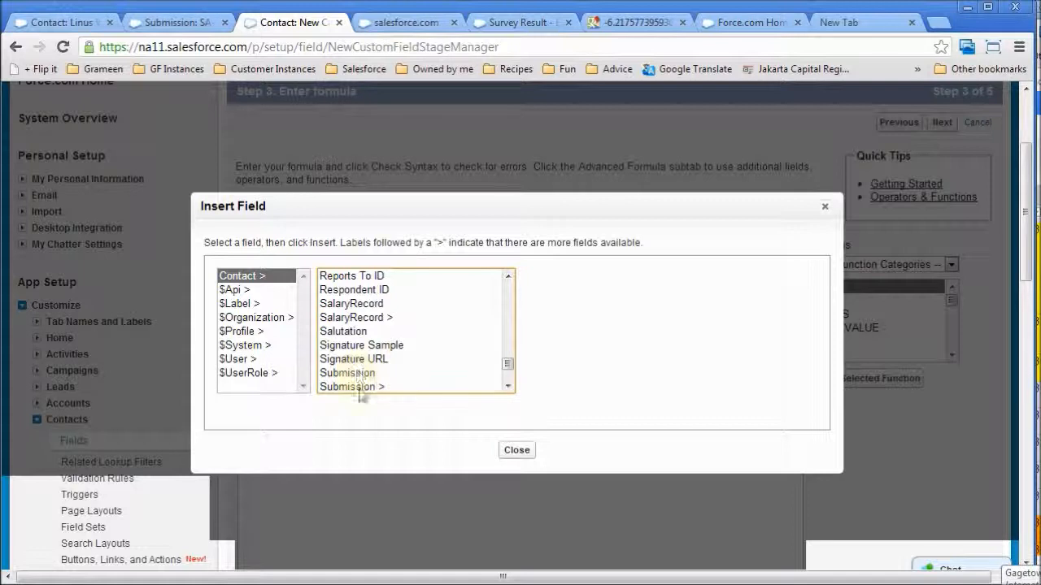
pyautogui.click(385, 390)
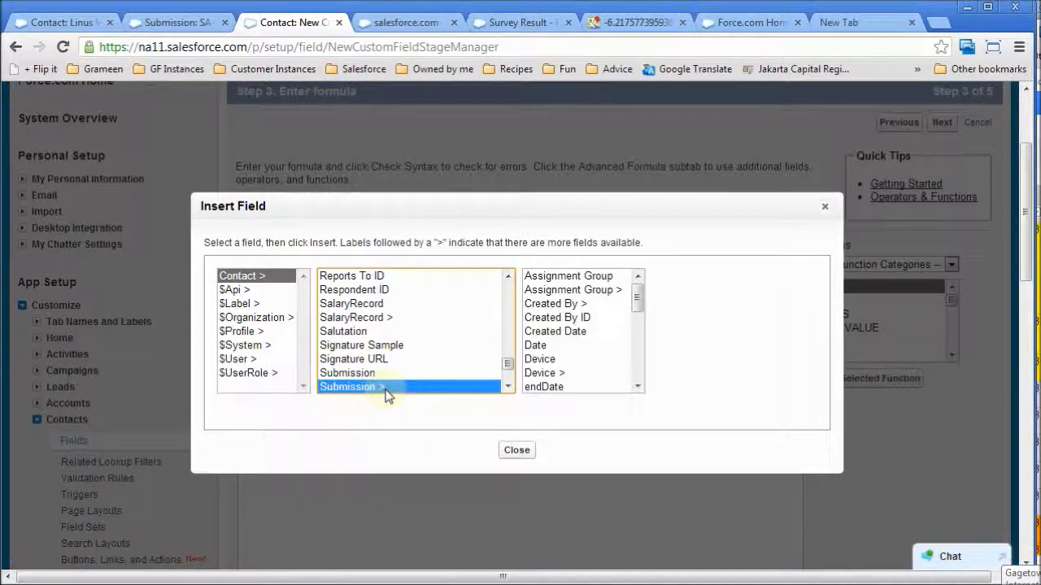
pyautogui.click(640, 304)
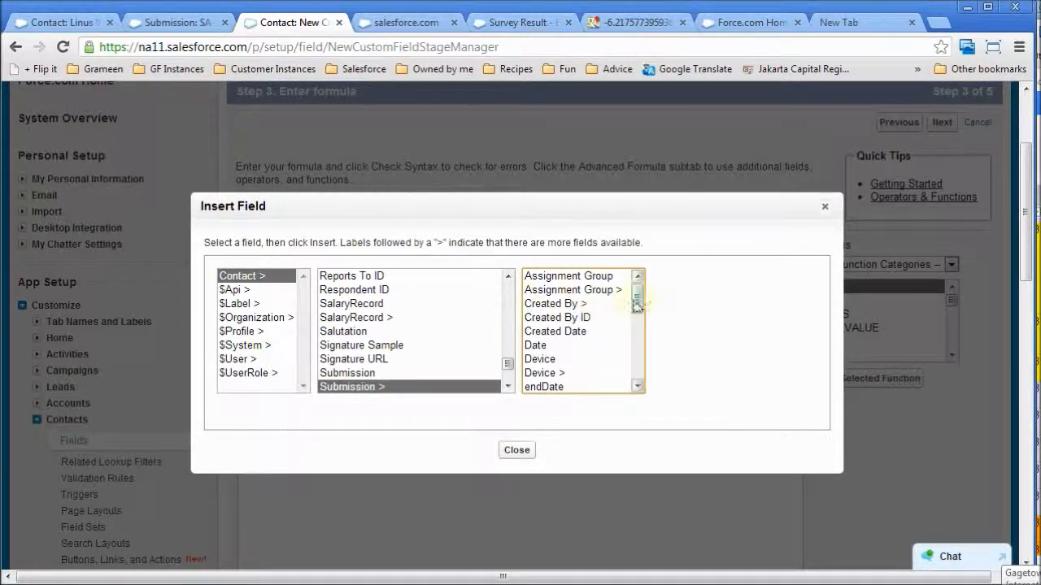
pyautogui.moveTo(639, 303); pyautogui.dragTo(639, 319)
pyautogui.click(540, 346)
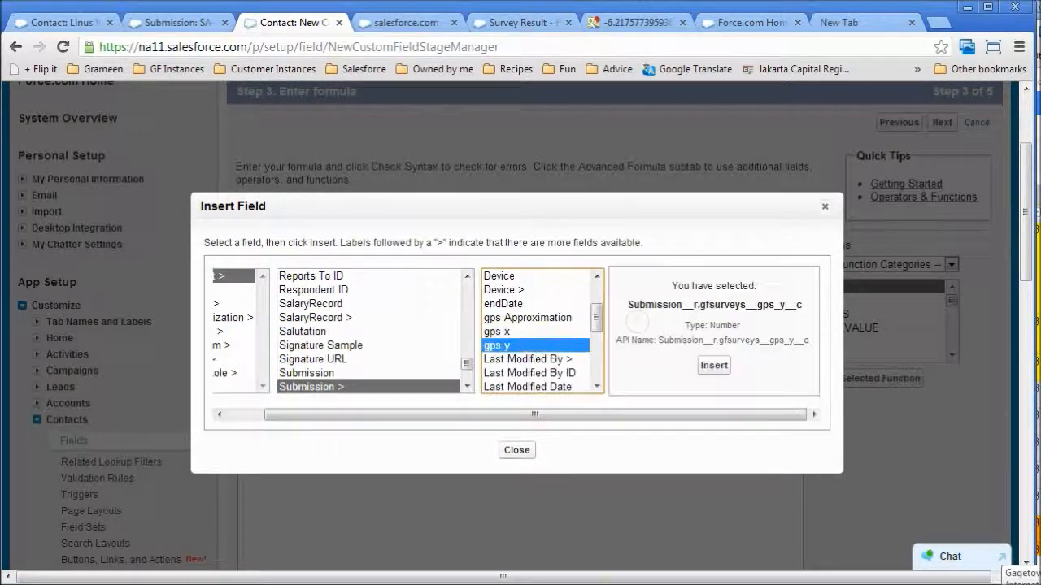
pyautogui.click(713, 367)
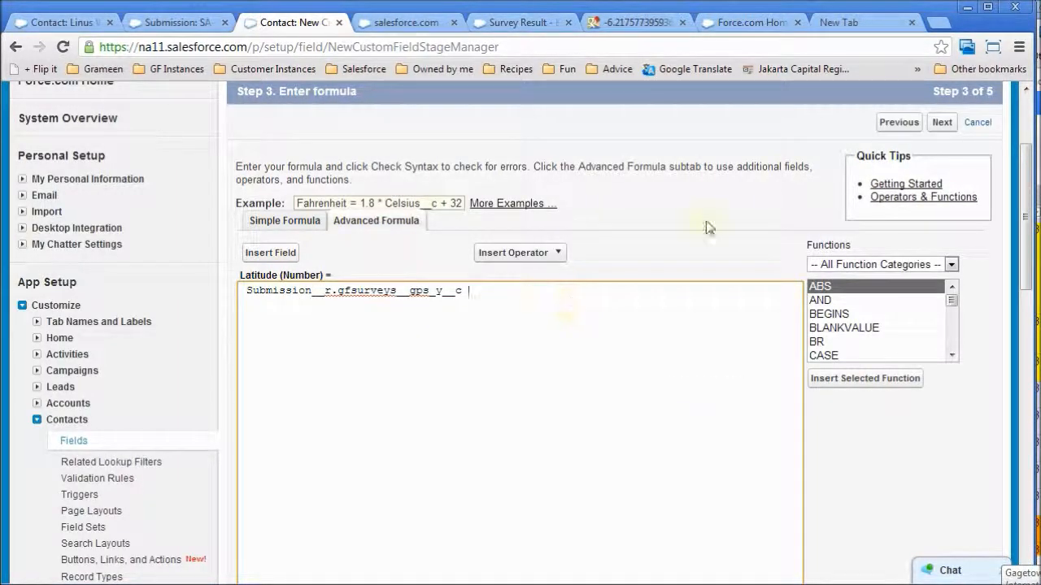
# Step: Accept the default field-level security and page layouts for the Latitude field and save it
pyautogui.click(940, 126)
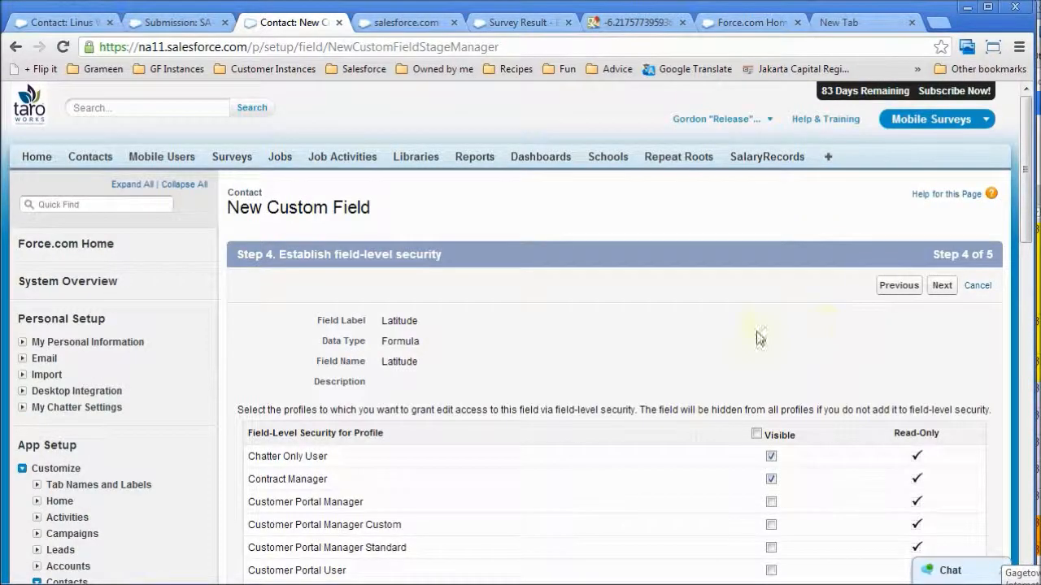
pyautogui.click(942, 287)
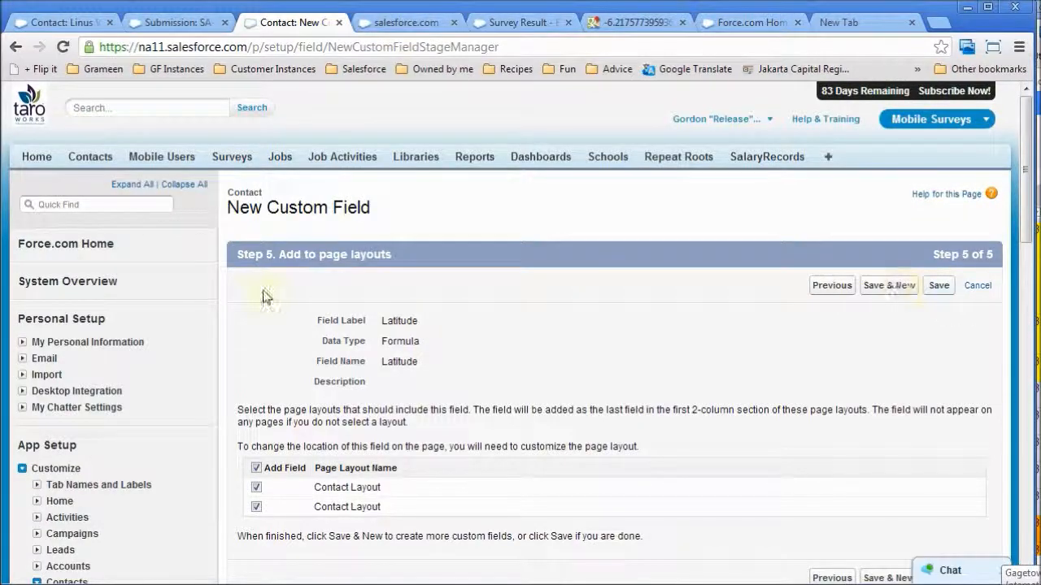
pyautogui.click(939, 296)
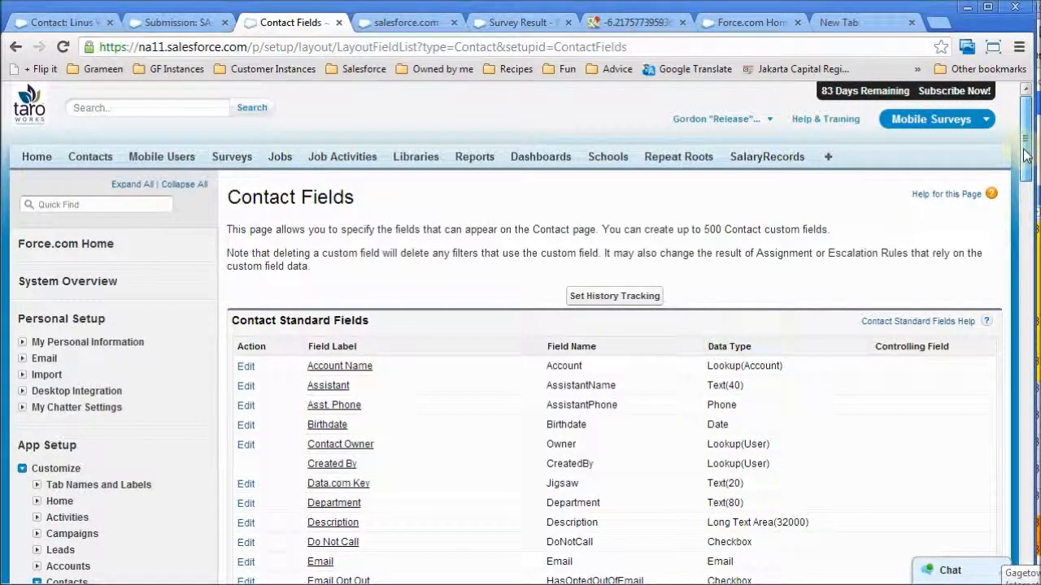
# Step: Start another Contact custom field of type Formula and continue to the output type step
pyautogui.moveTo(1026, 154); pyautogui.dragTo(1026, 281)
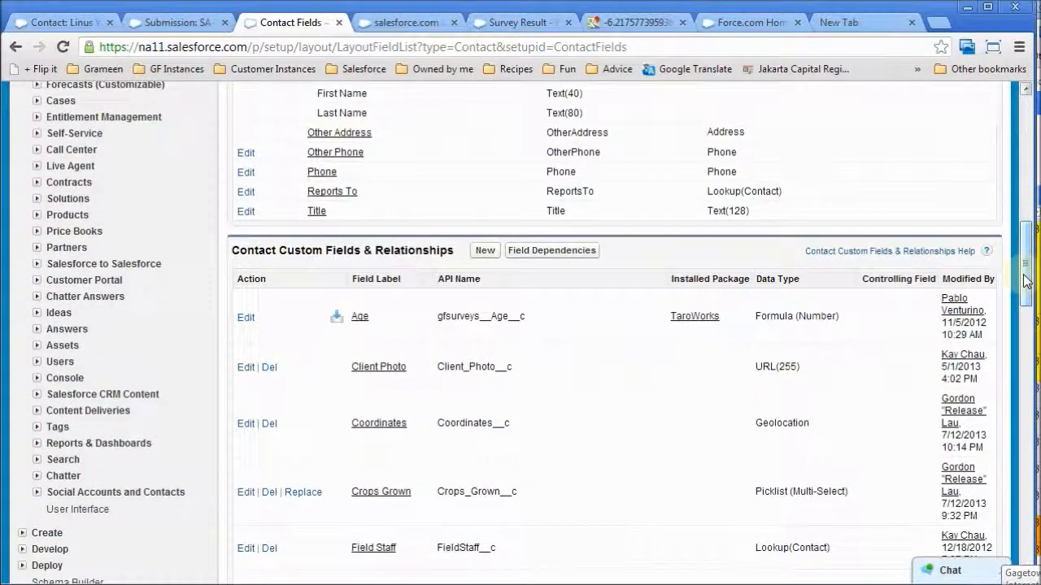
pyautogui.click(487, 252)
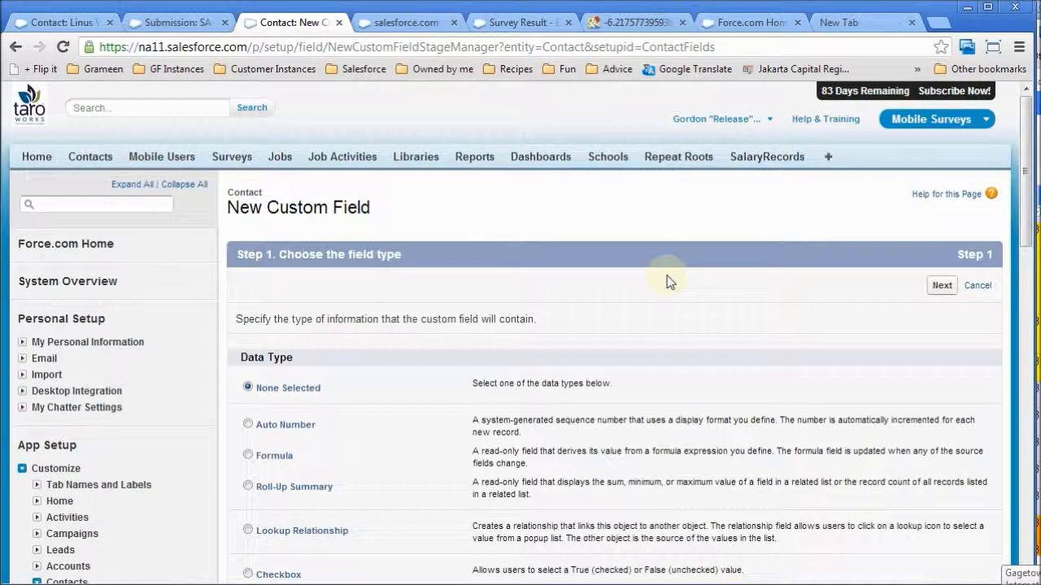
pyautogui.scroll(-2, 513, 287)
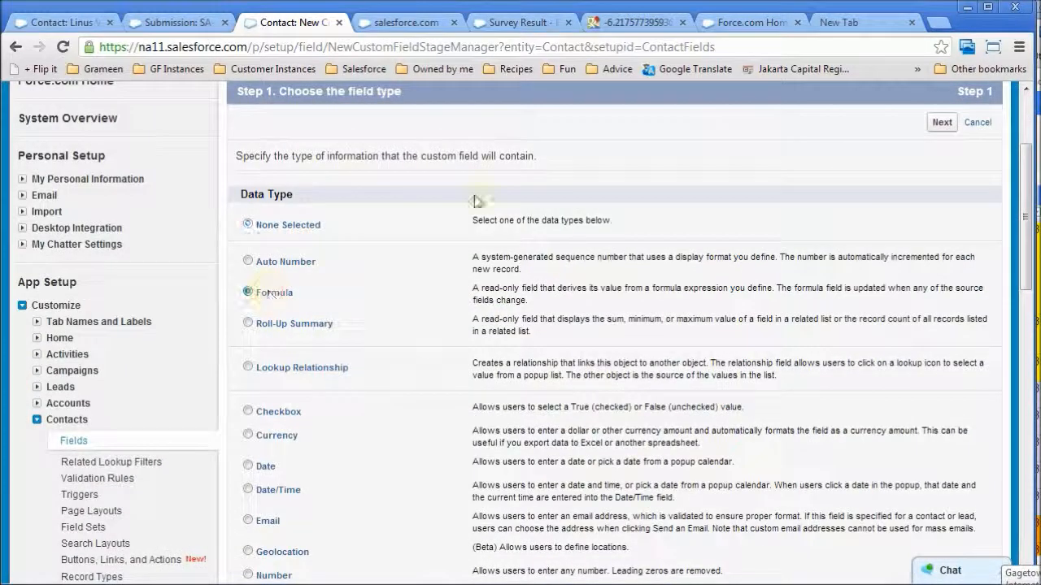
pyautogui.click(940, 123)
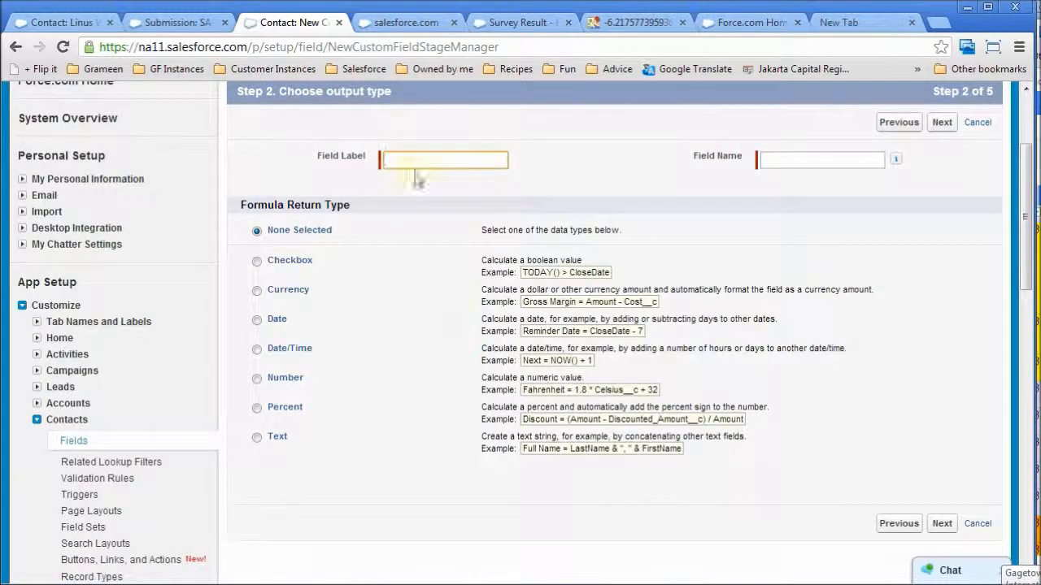
# Step: Set the new formula field's label and name to Longitude
pyautogui.click(422, 162)
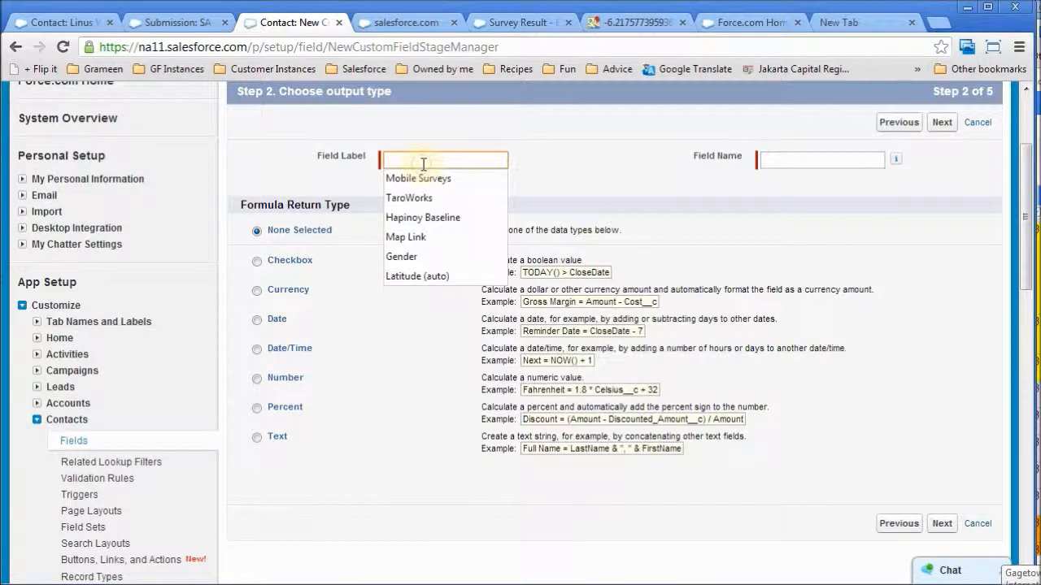
pyautogui.write('Longitude')
pyautogui.press('Down')
pyautogui.press('Down')
pyautogui.press('Tab')
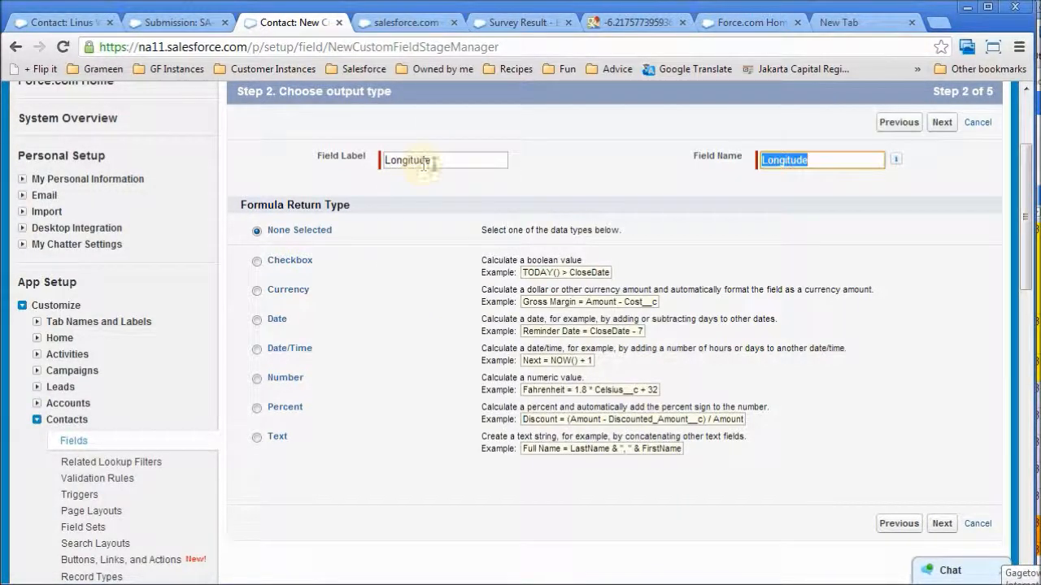
# Step: Set the Longitude formula's return type to Number with 6 decimal places and continue to the formula step
pyautogui.click(257, 378)
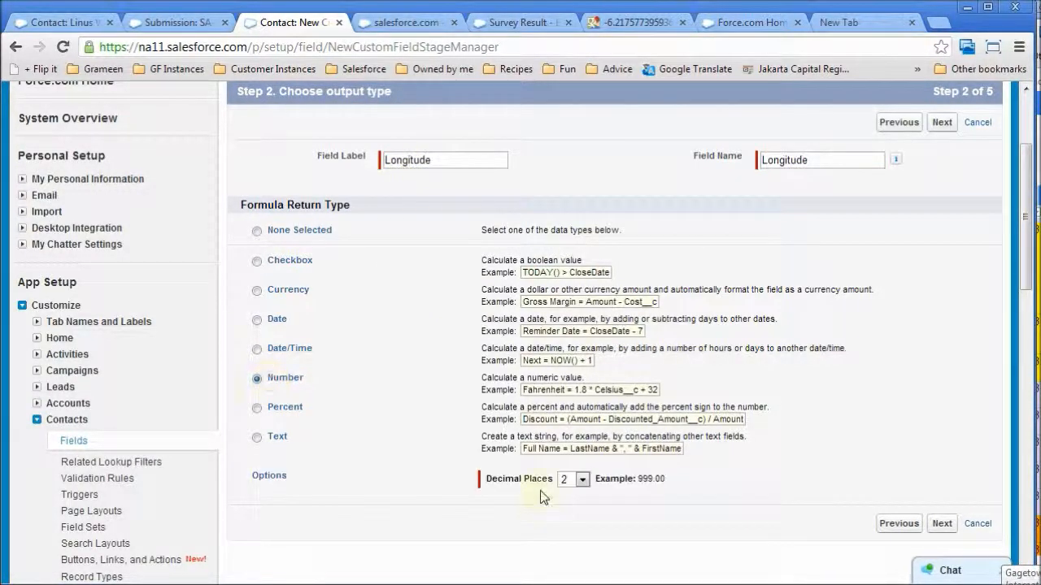
pyautogui.click(571, 480)
pyautogui.click(572, 304)
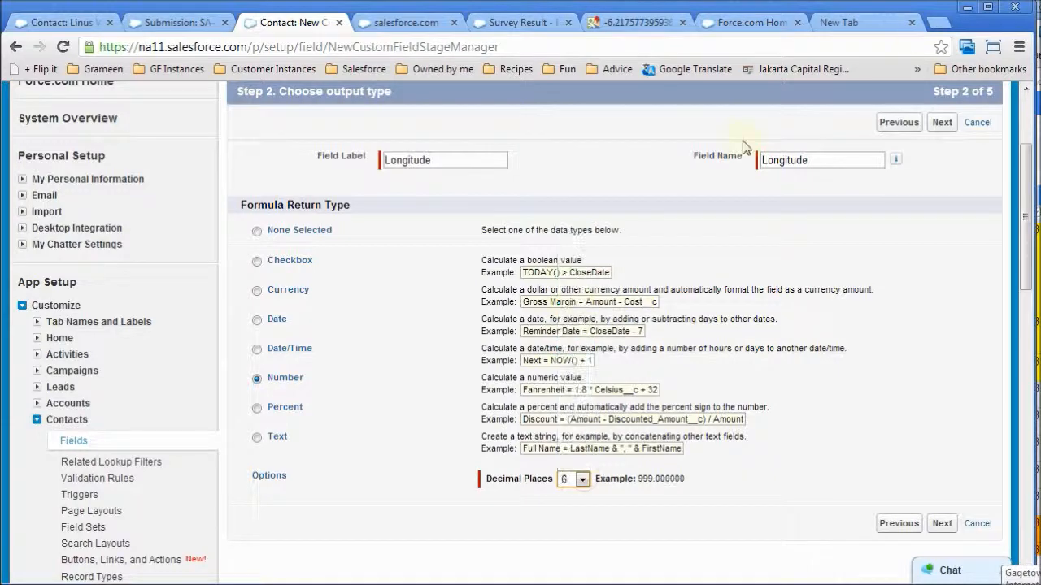
pyautogui.click(956, 123)
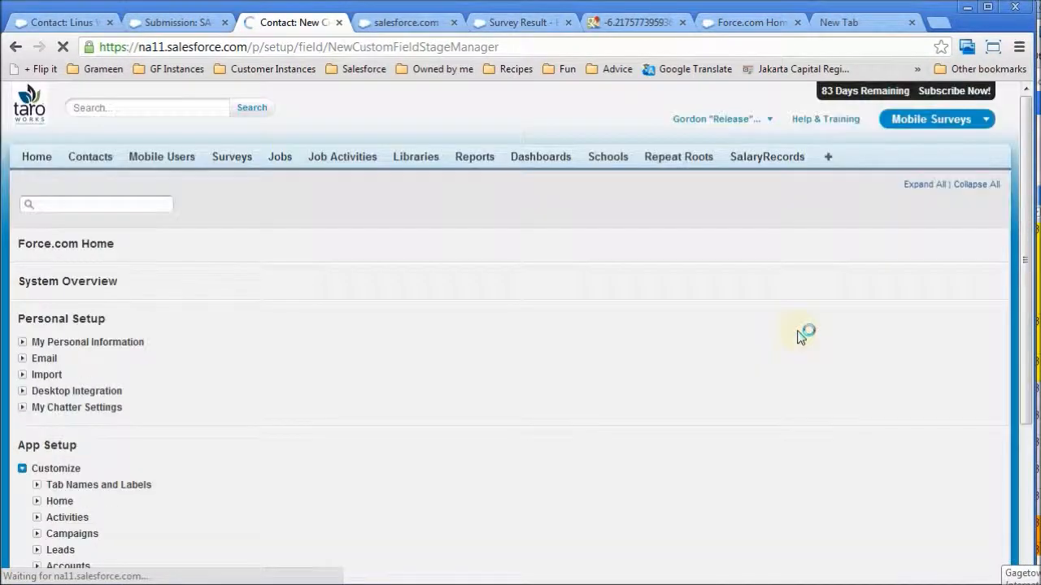
# Step: Insert the related Submission's gps x field into the Longitude formula and continue past the default field-level security to the page layouts step
pyautogui.scroll(-2, 295, 274)
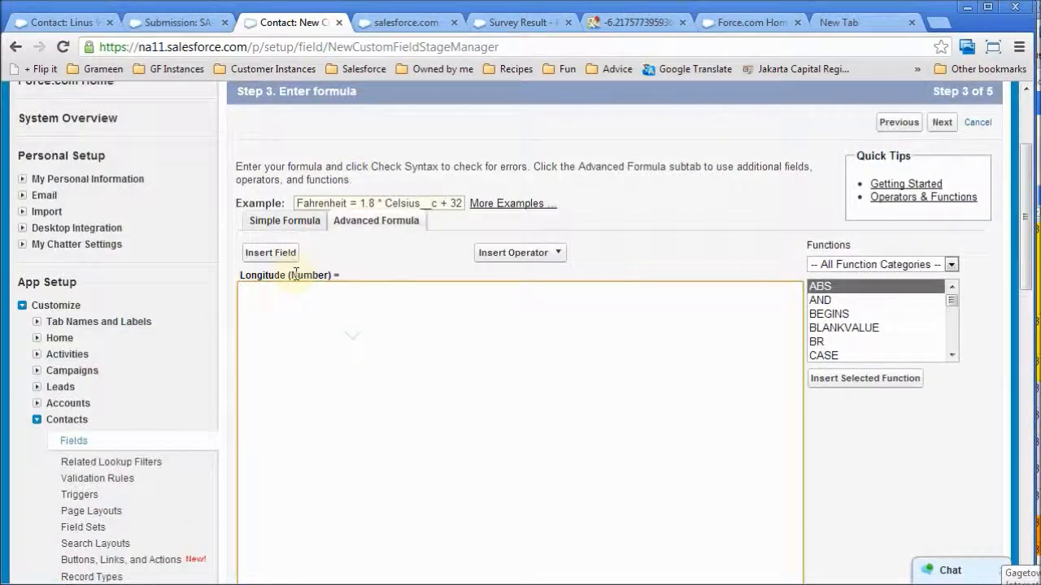
pyautogui.click(254, 254)
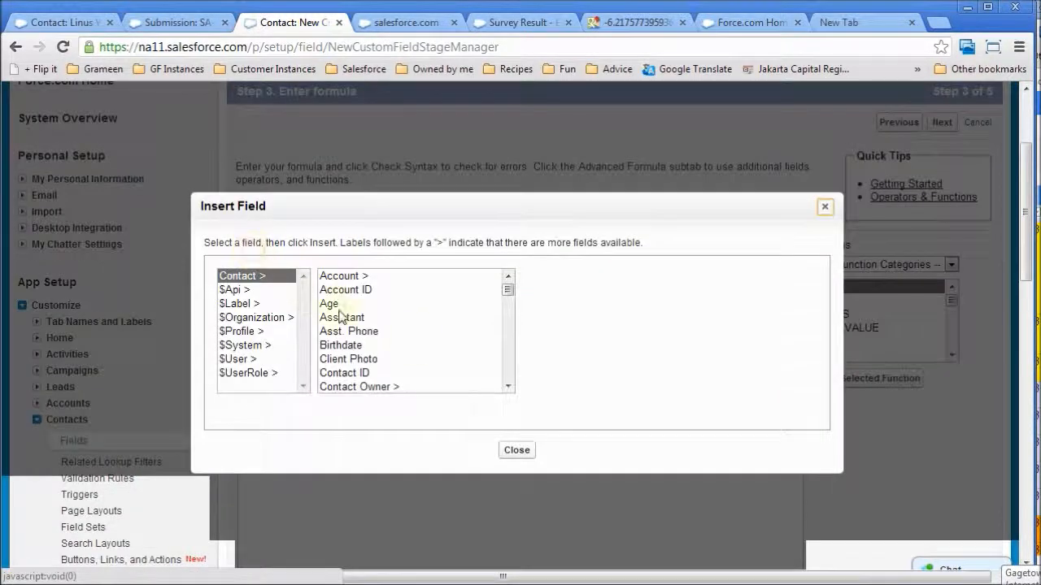
pyautogui.moveTo(508, 288); pyautogui.dragTo(506, 366)
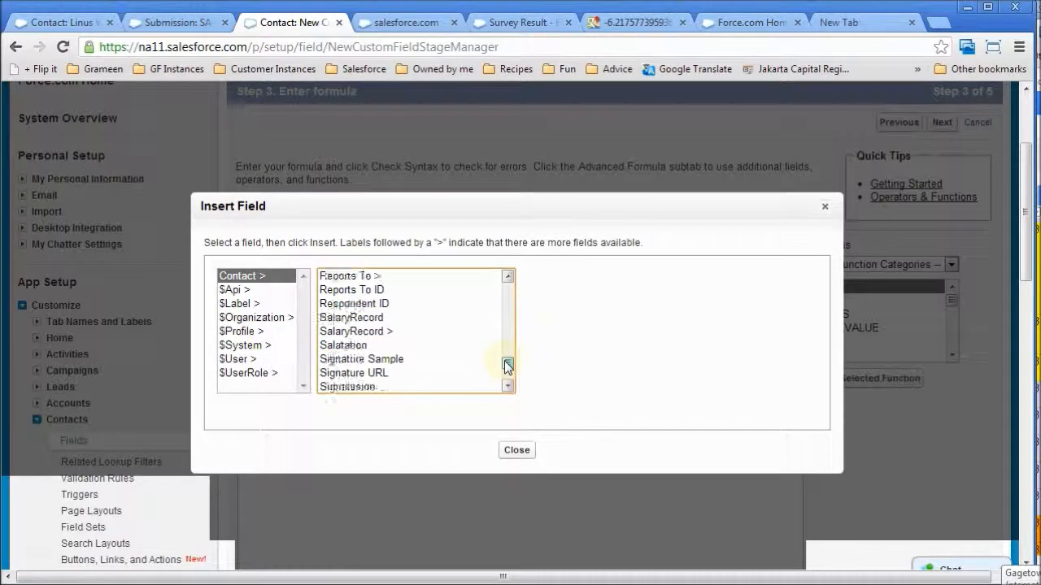
pyautogui.click(472, 386)
pyautogui.click(508, 386)
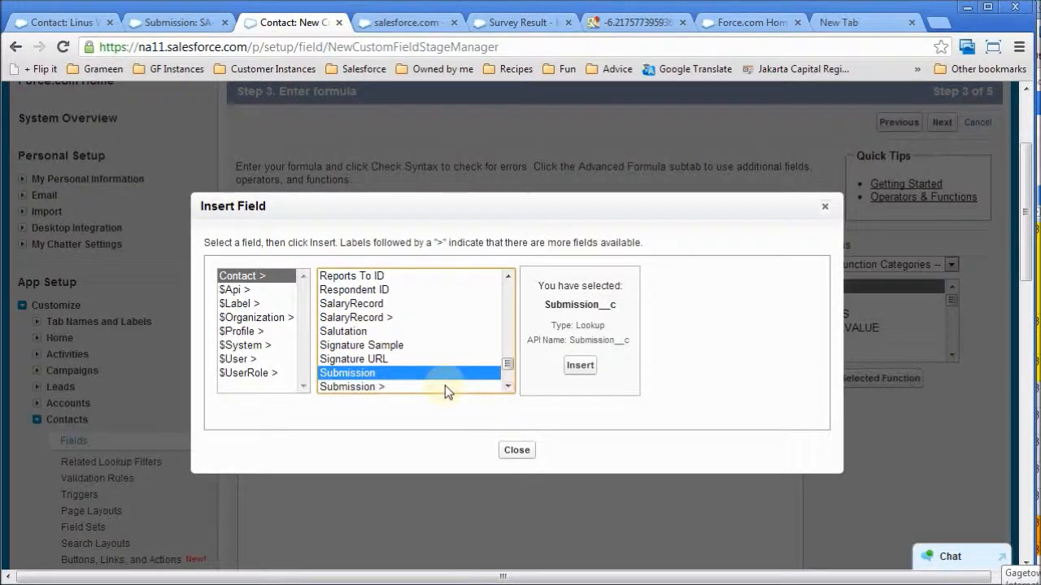
pyautogui.click(444, 386)
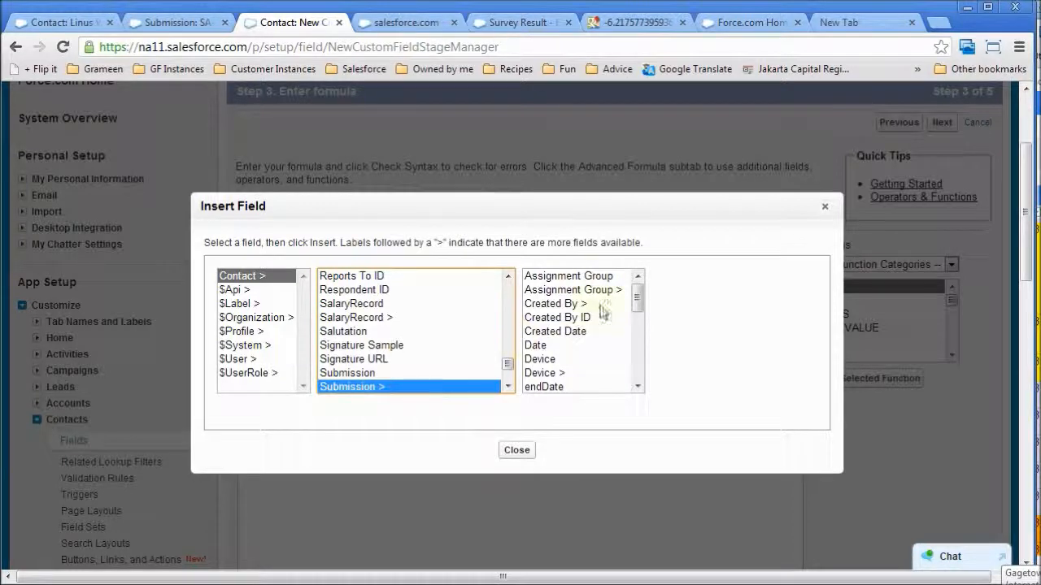
pyautogui.moveTo(638, 296); pyautogui.dragTo(641, 323)
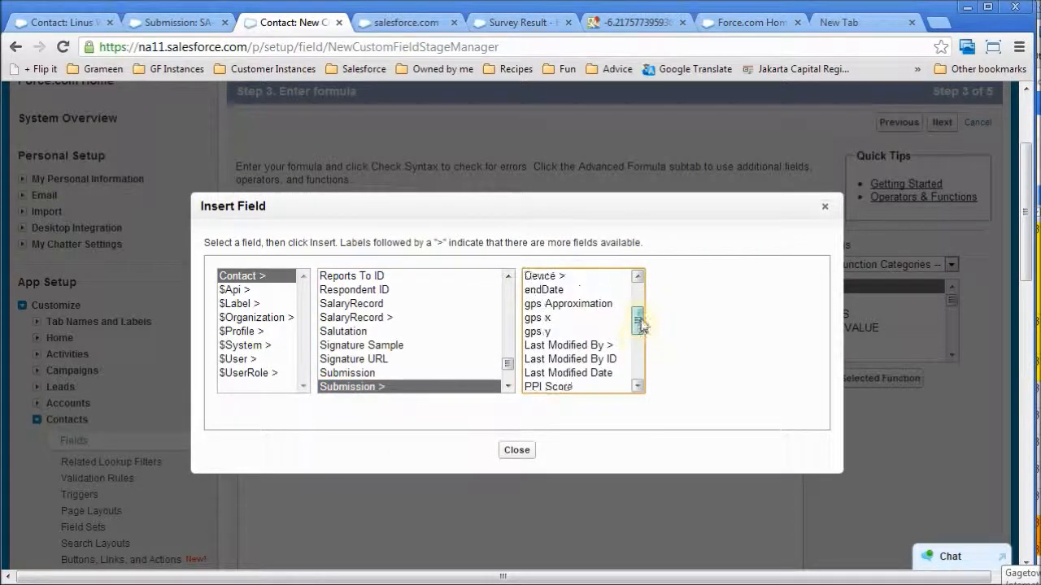
pyautogui.click(547, 323)
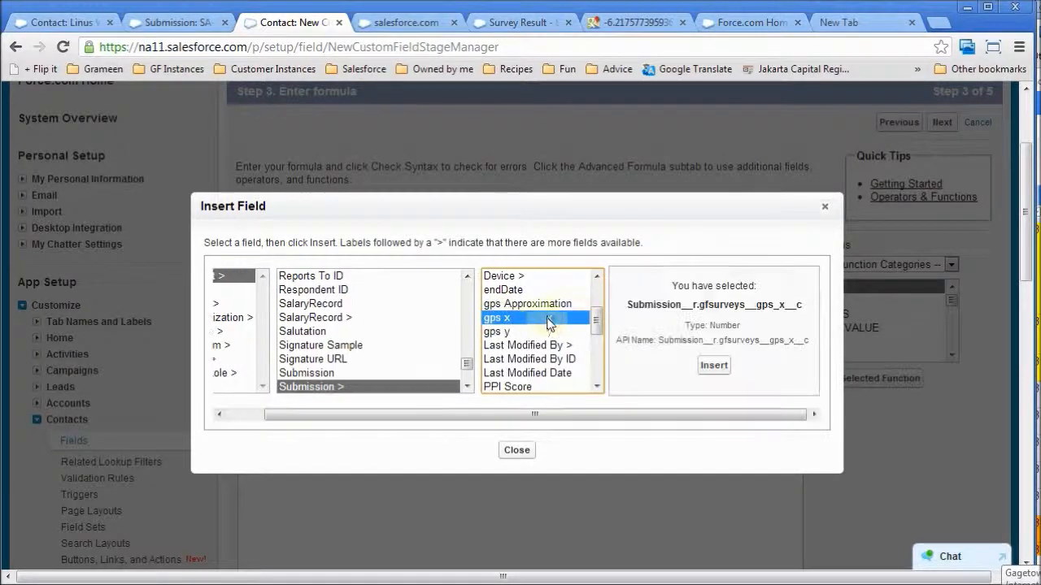
pyautogui.click(713, 367)
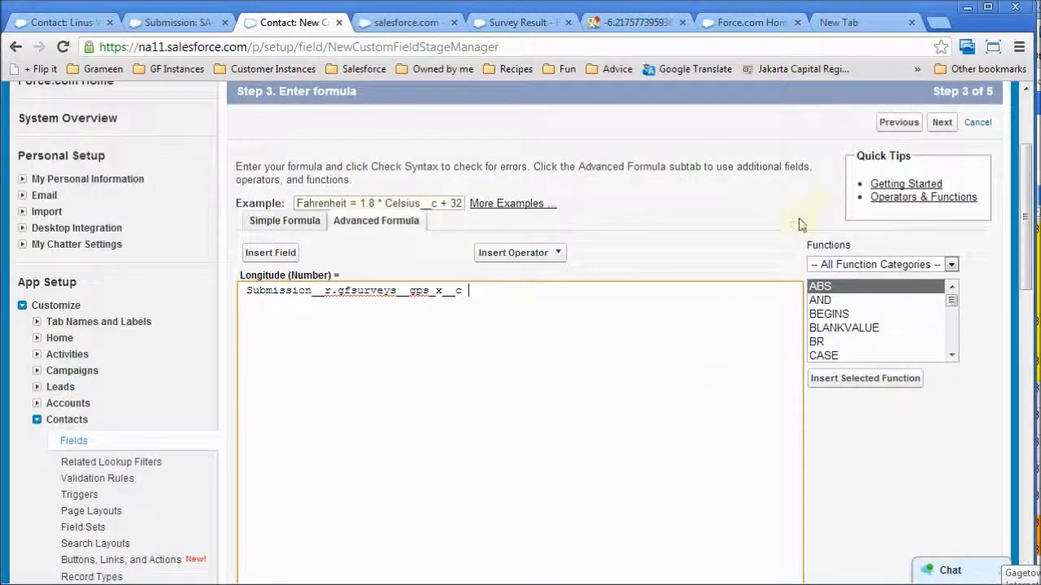
pyautogui.click(943, 124)
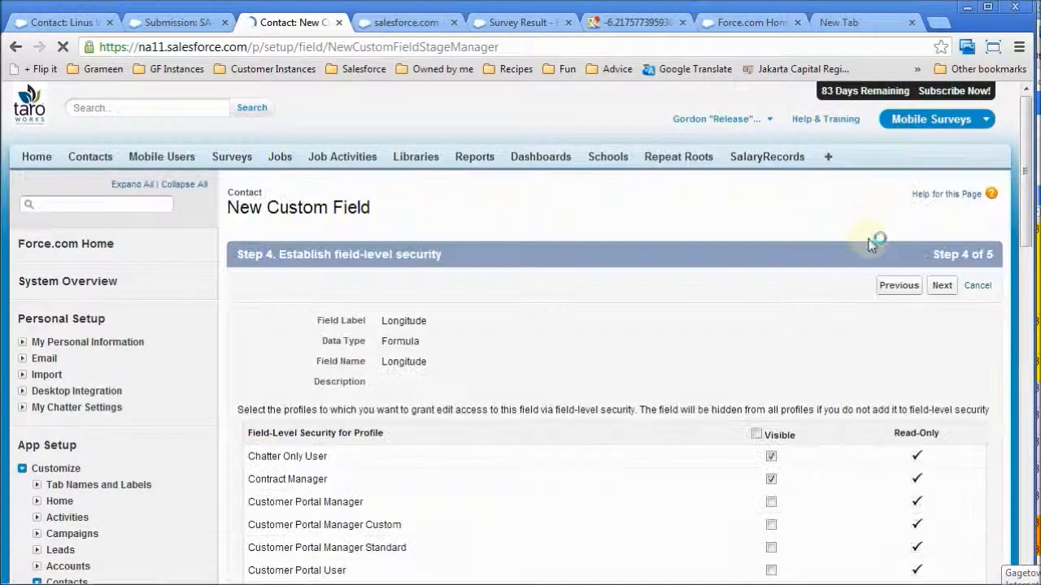
pyautogui.click(942, 286)
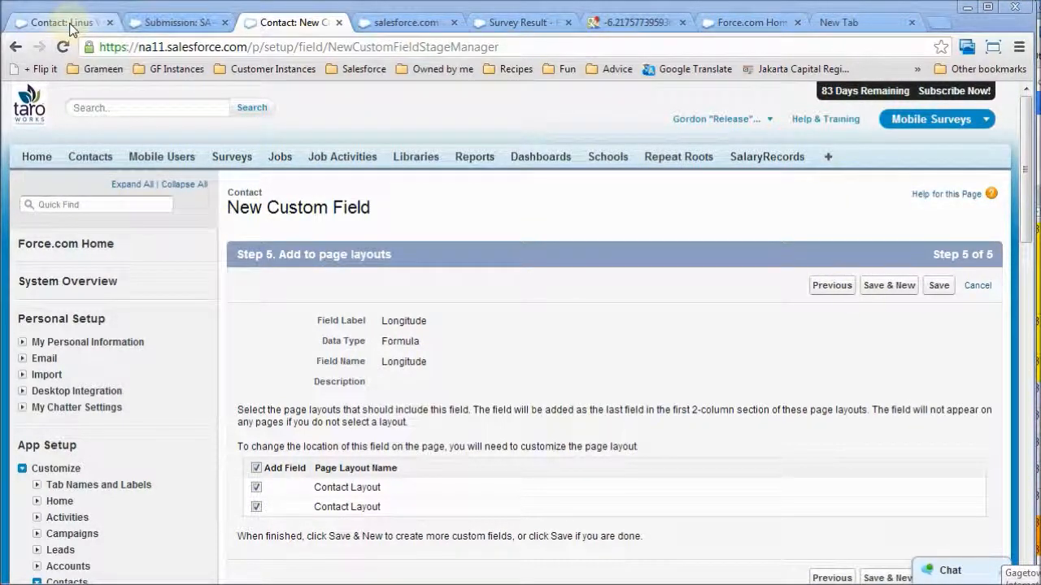
# Step: Examine the Submission Source, Latitude (auto) and Longitude (auto) fields on the sample contact's record
pyautogui.click(71, 25)
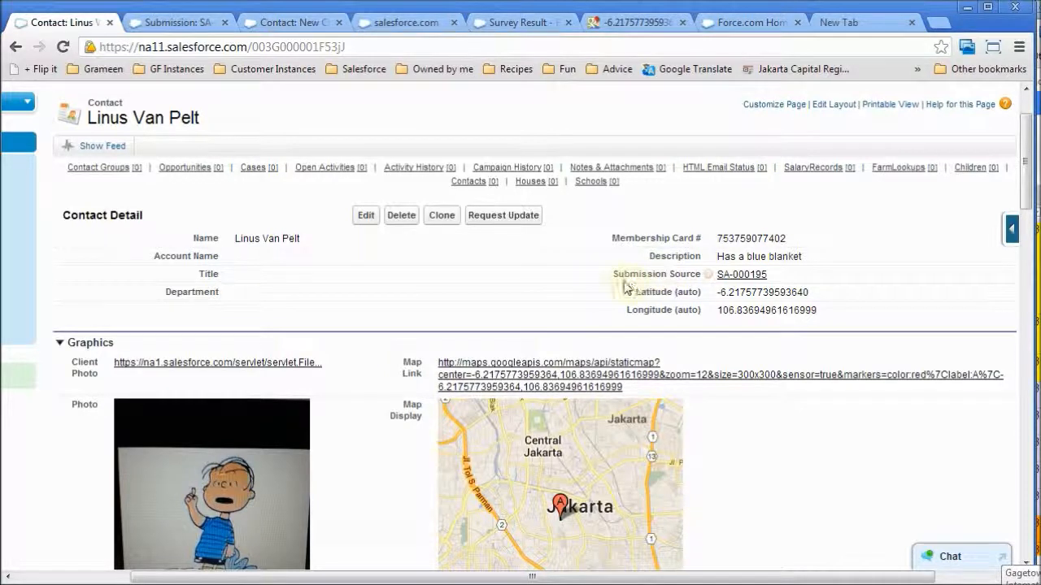
pyautogui.moveTo(612, 274); pyautogui.dragTo(703, 279)
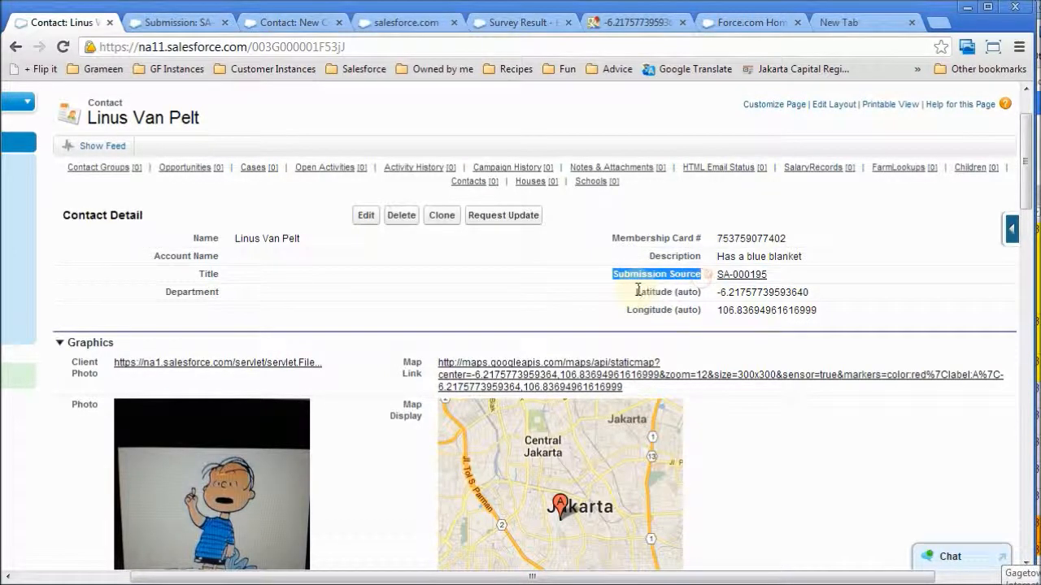
pyautogui.moveTo(635, 292); pyautogui.dragTo(682, 294)
pyautogui.moveTo(624, 312); pyautogui.dragTo(704, 310)
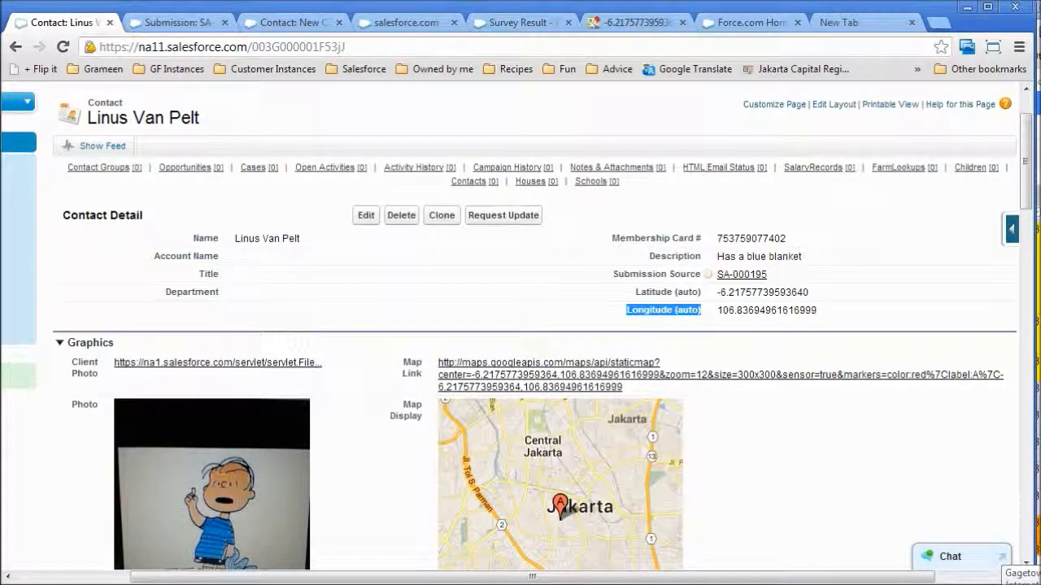
pyautogui.moveTo(634, 294); pyautogui.dragTo(705, 293)
pyautogui.moveTo(621, 311); pyautogui.dragTo(719, 311)
pyautogui.click(656, 308)
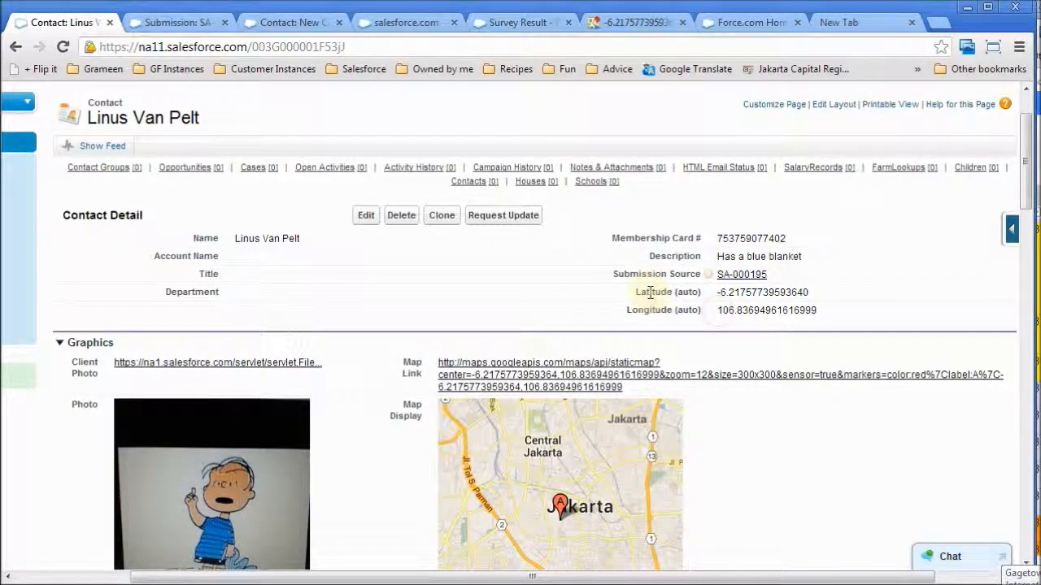
# Step: Switch to the "Create Contact with Location Info" survey settings and check the GPS Capture option and the other general settings
pyautogui.click(285, 30)
pyautogui.click(399, 22)
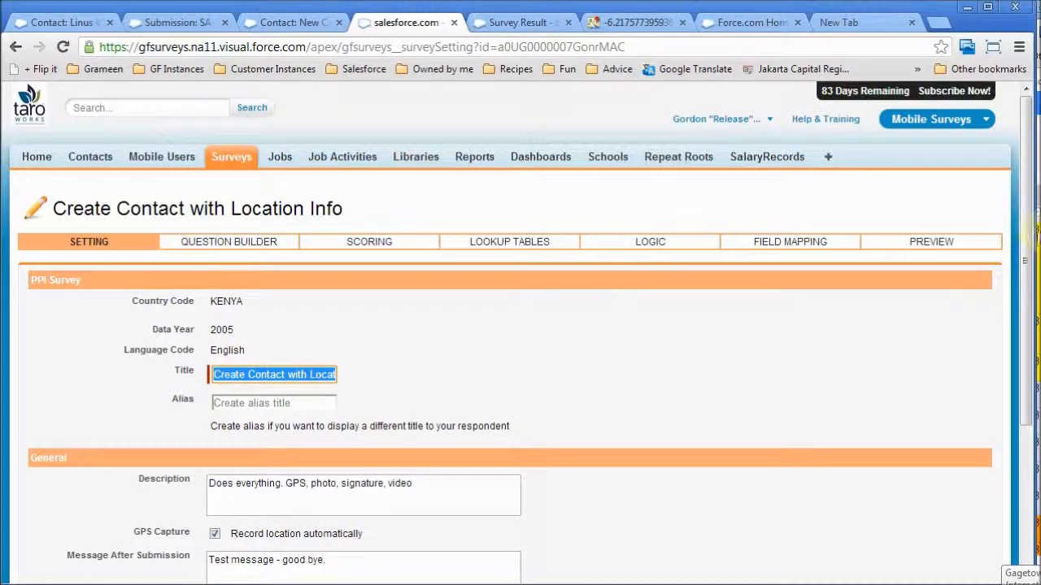
pyautogui.scroll(-1, 1027, 244)
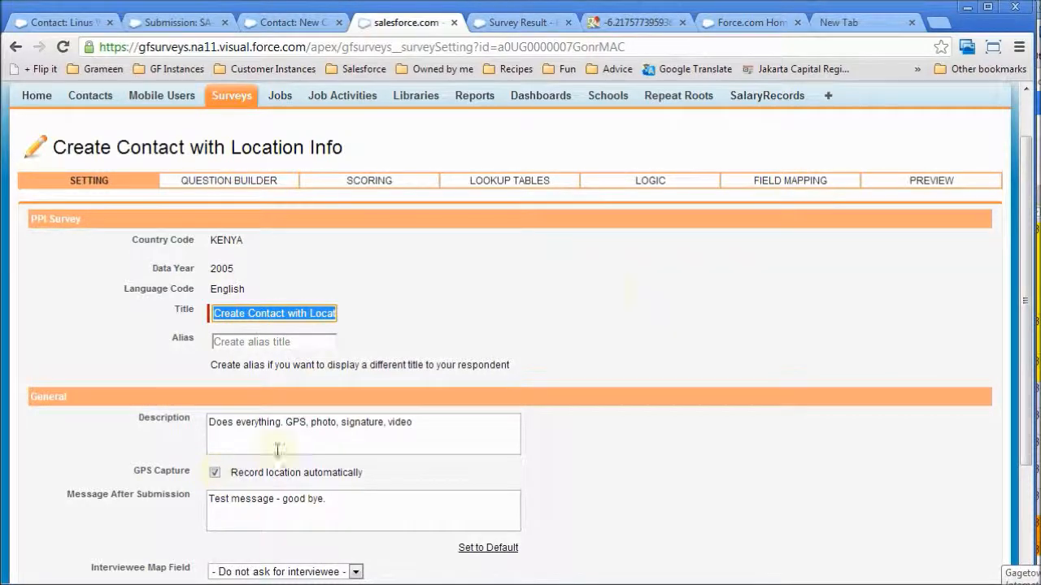
pyautogui.scroll(-2, 840, 268)
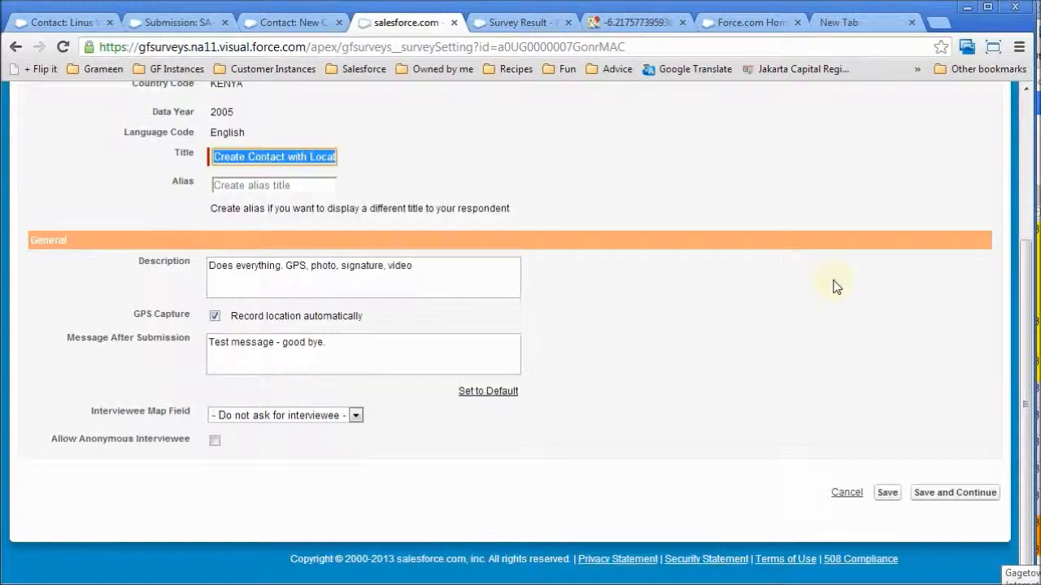
# Step: In the survey's field mapping, map the Submission data row to the Submission field of the Contact object identified by Membership Card #
pyautogui.scroll(3, 834, 285)
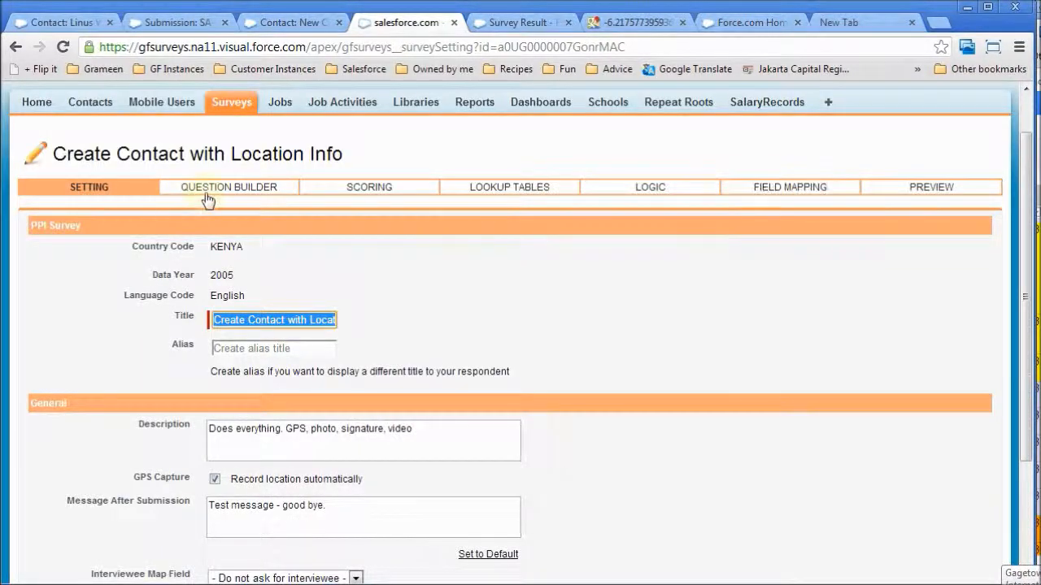
pyautogui.click(793, 191)
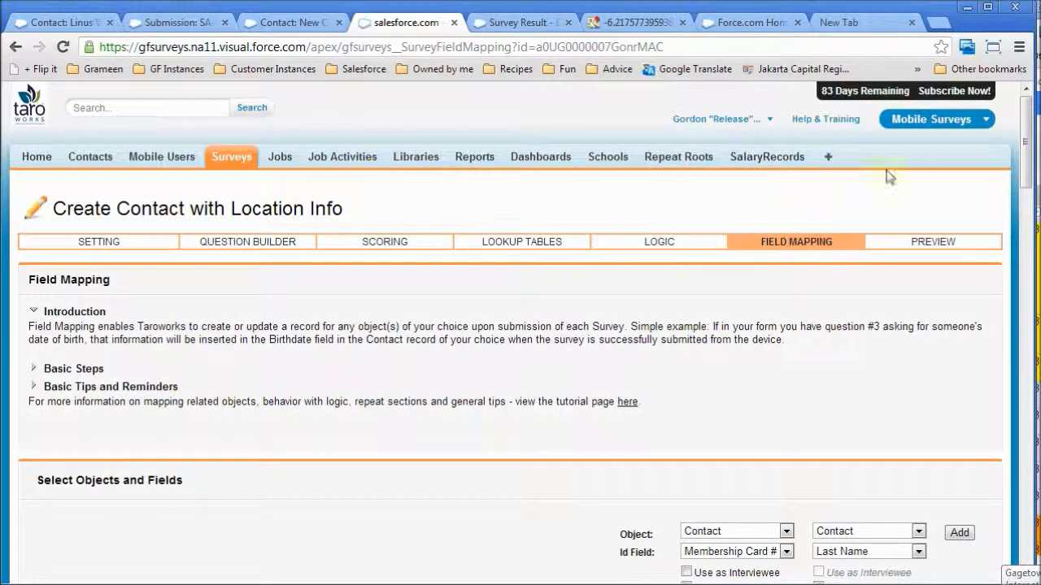
pyautogui.moveTo(1021, 152); pyautogui.dragTo(1017, 231)
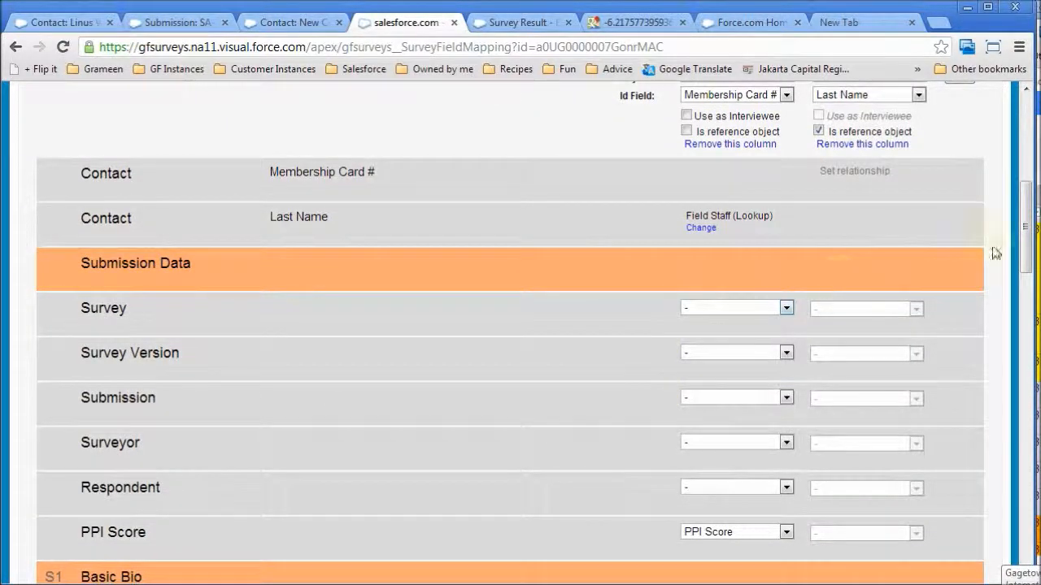
pyautogui.moveTo(1026, 247); pyautogui.dragTo(1029, 229)
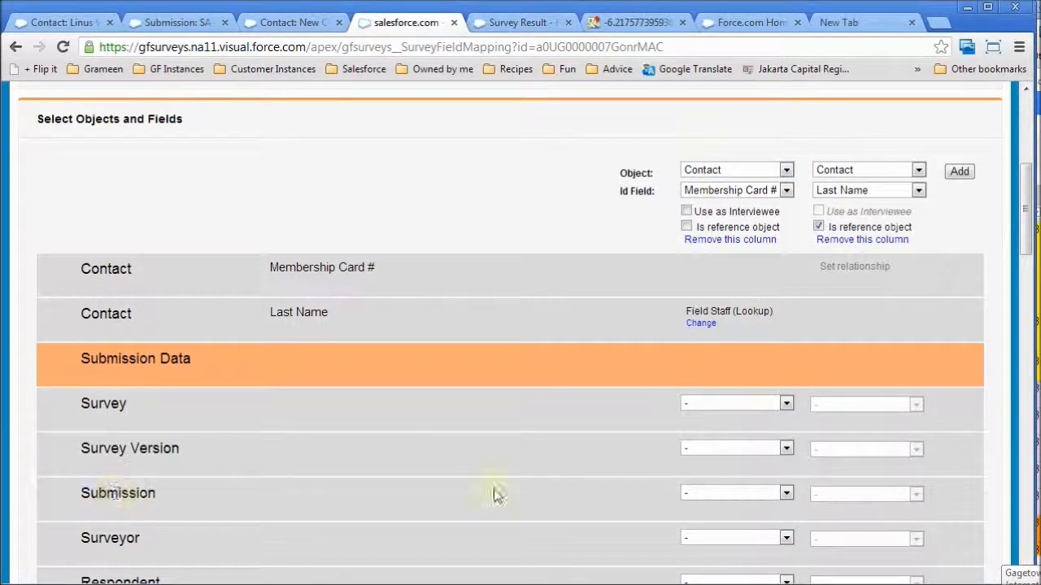
pyautogui.click(766, 492)
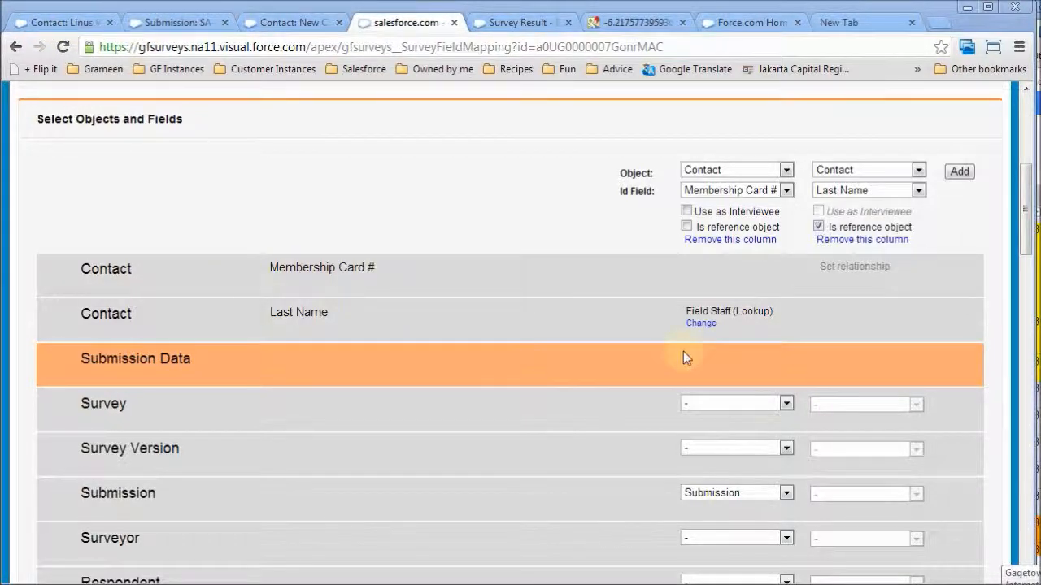
# Step: Switch to the sample contact's record and examine the Submission Source, Map Link and Map Display fields
pyautogui.click(59, 24)
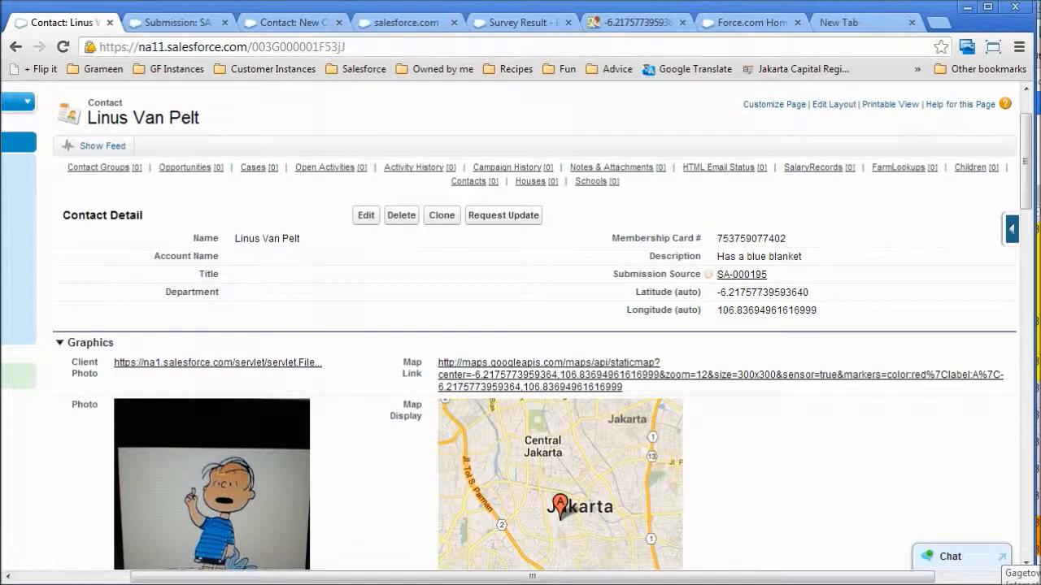
pyautogui.moveTo(705, 275)
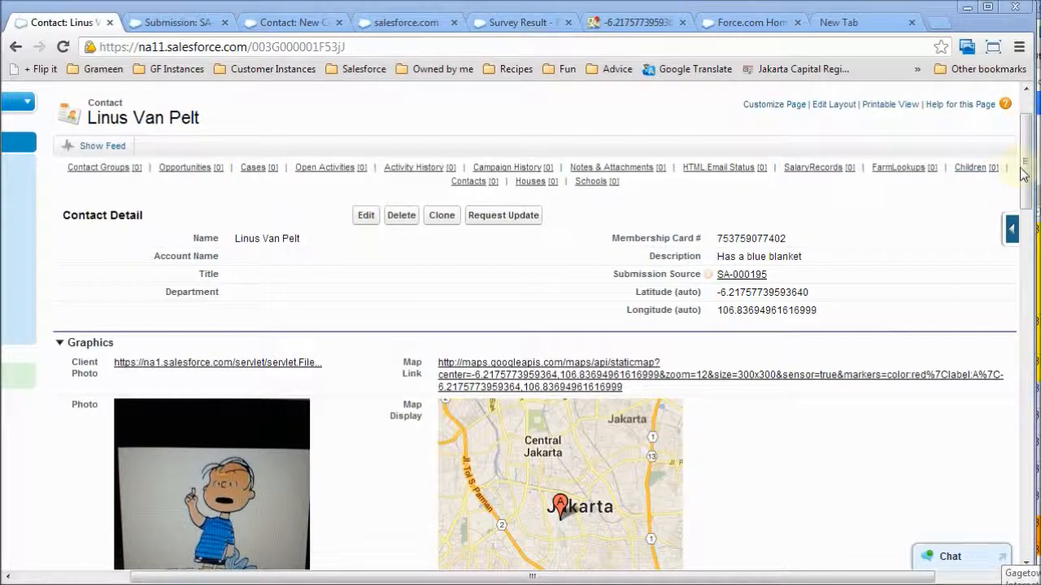
pyautogui.moveTo(1027, 178); pyautogui.dragTo(1030, 202)
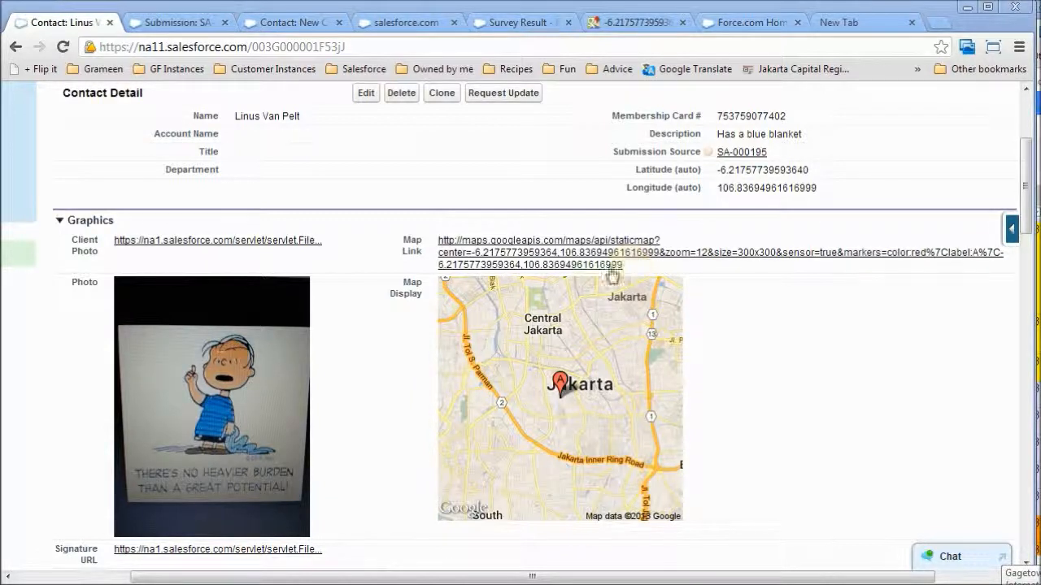
pyautogui.click(604, 244)
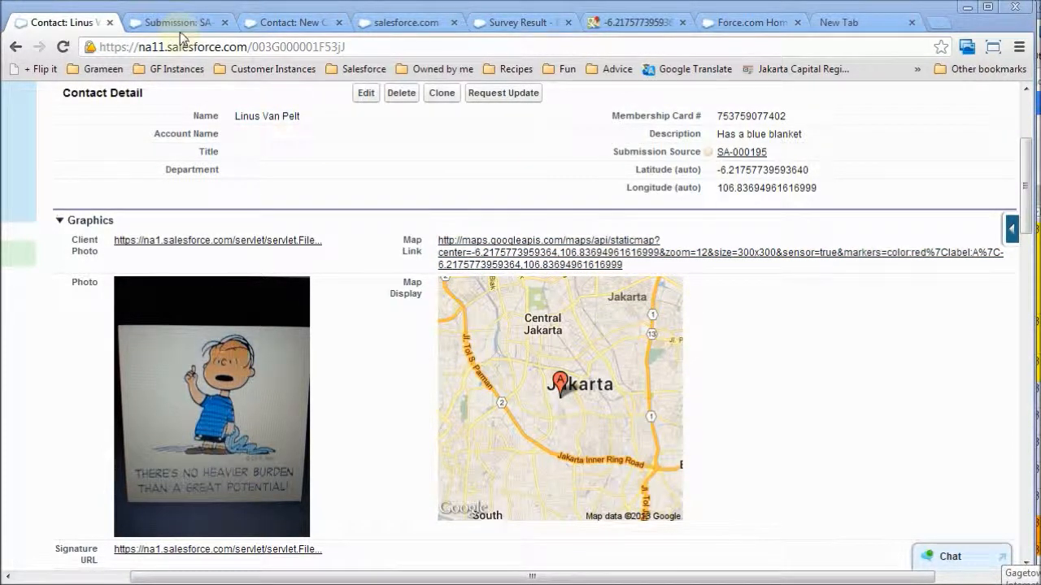
# Step: Cancel the pending Longitude custom field and open the Map Link field's definition from the Contact custom fields
pyautogui.click(280, 22)
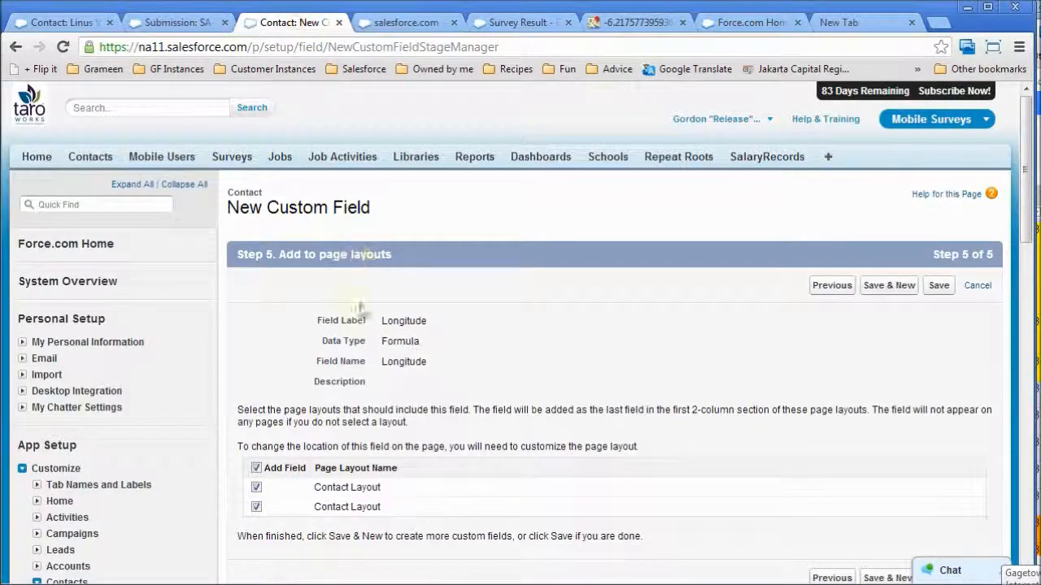
pyautogui.click(977, 285)
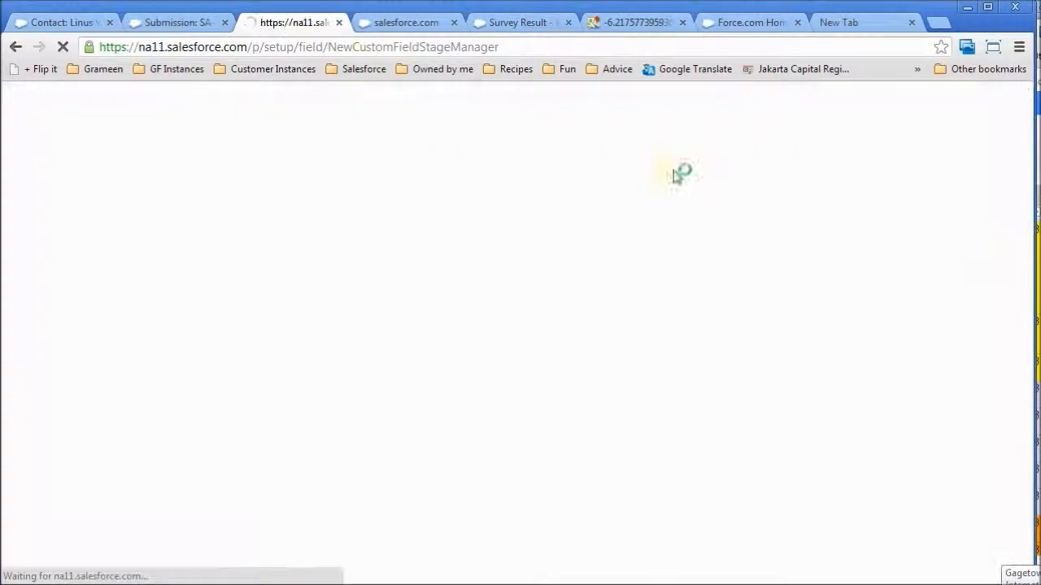
pyautogui.scroll(-15, 592, 279)
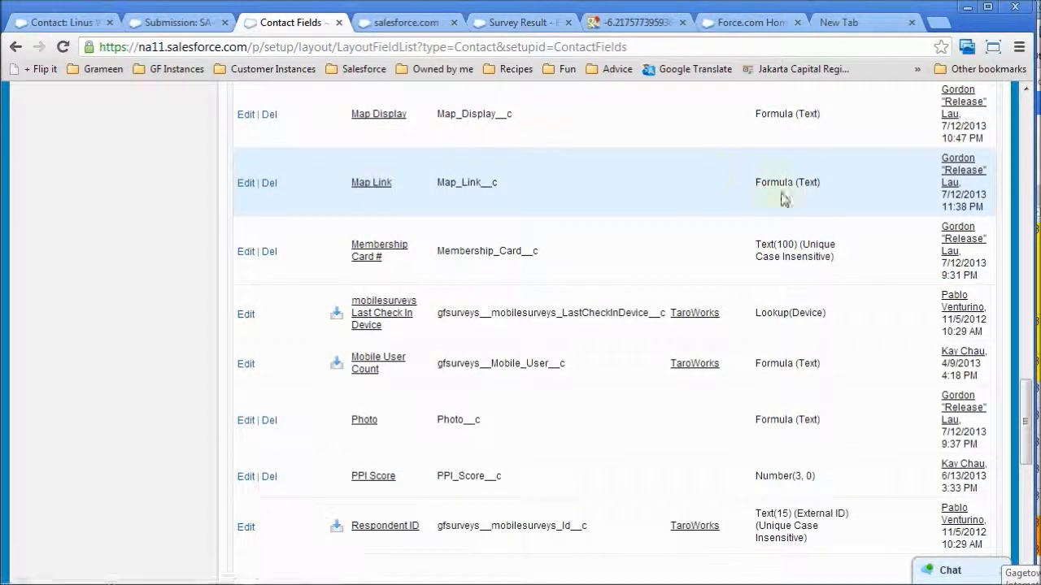
pyautogui.moveTo(755, 185); pyautogui.dragTo(824, 181)
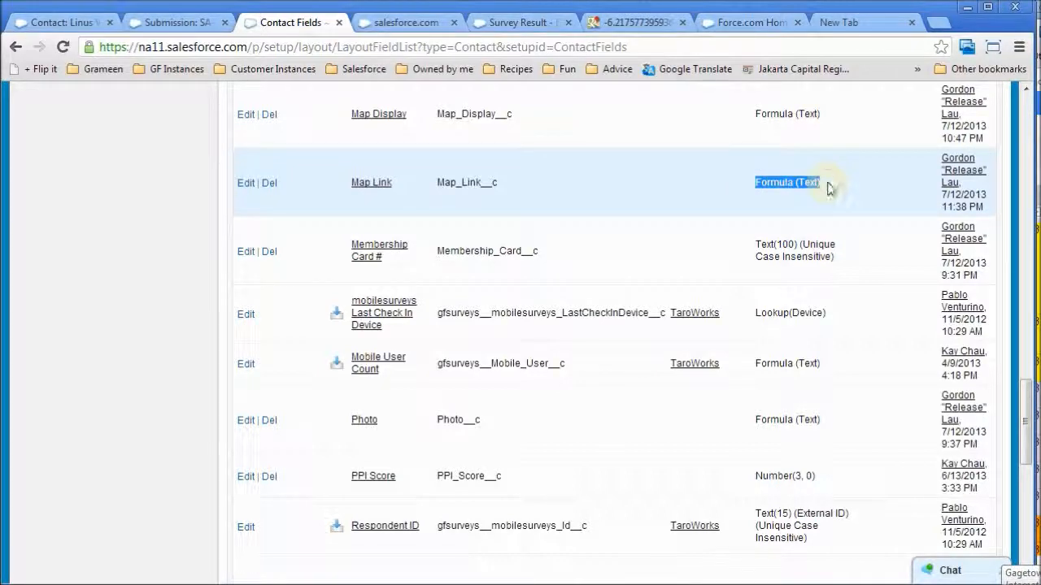
pyautogui.click(336, 173)
pyautogui.click(375, 184)
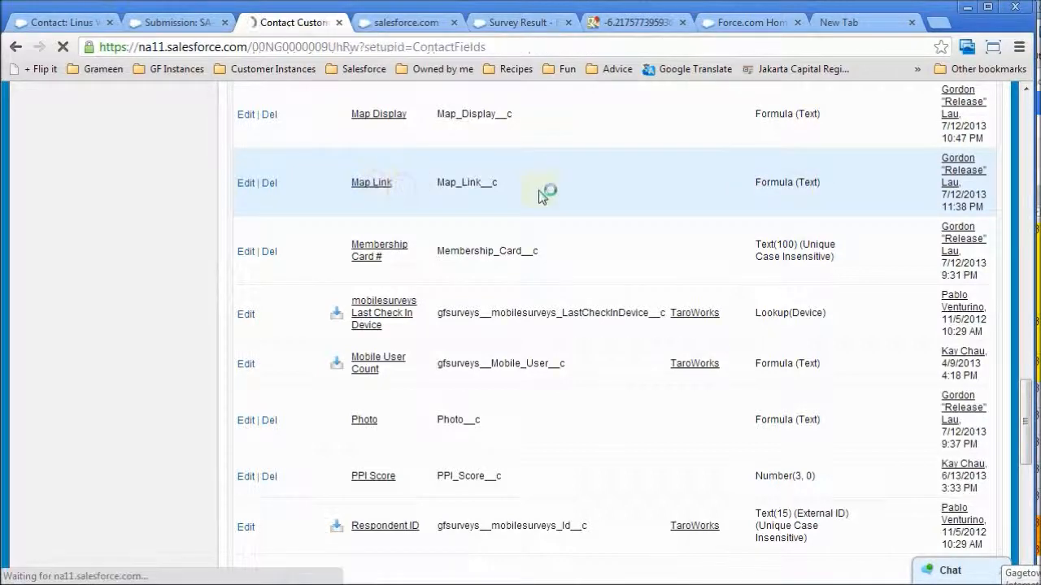
pyautogui.scroll(-2, 448, 246)
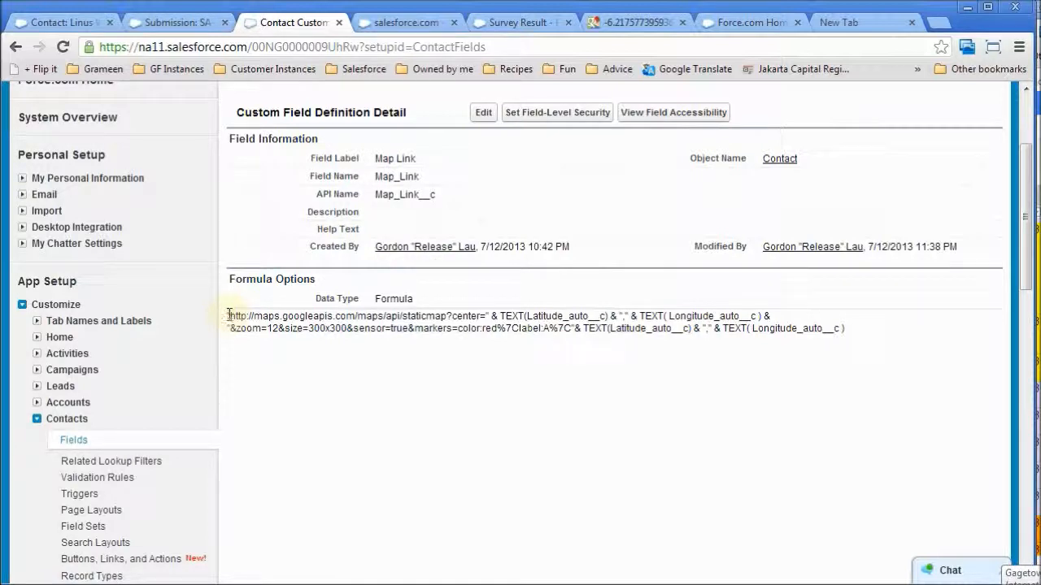
# Step: Examine the Map Link formula, including the Google static map URL and the Latitude_auto__c and Longitude_auto__c references
pyautogui.moveTo(228, 316); pyautogui.dragTo(488, 315)
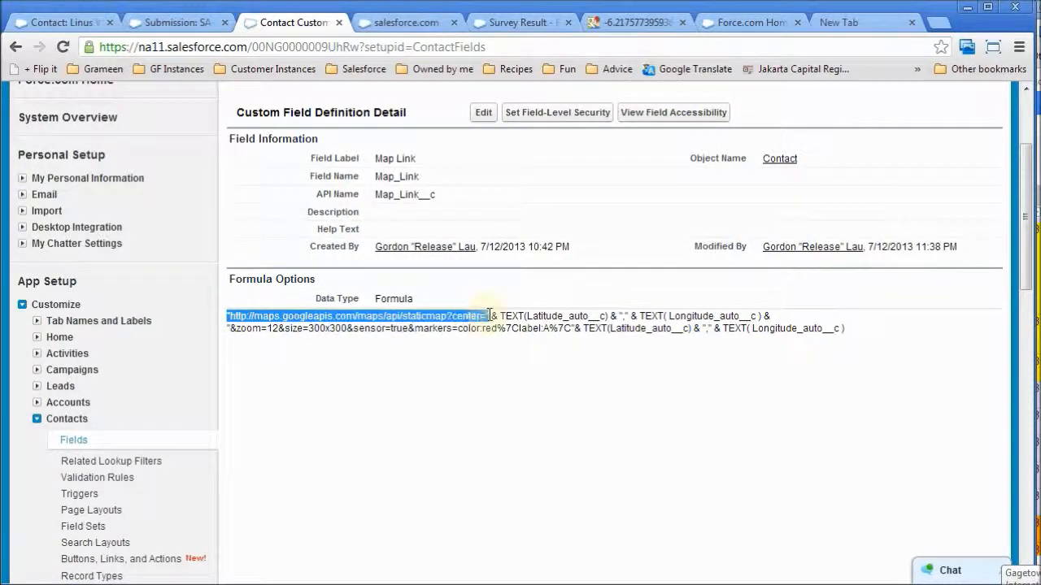
pyautogui.click(498, 317)
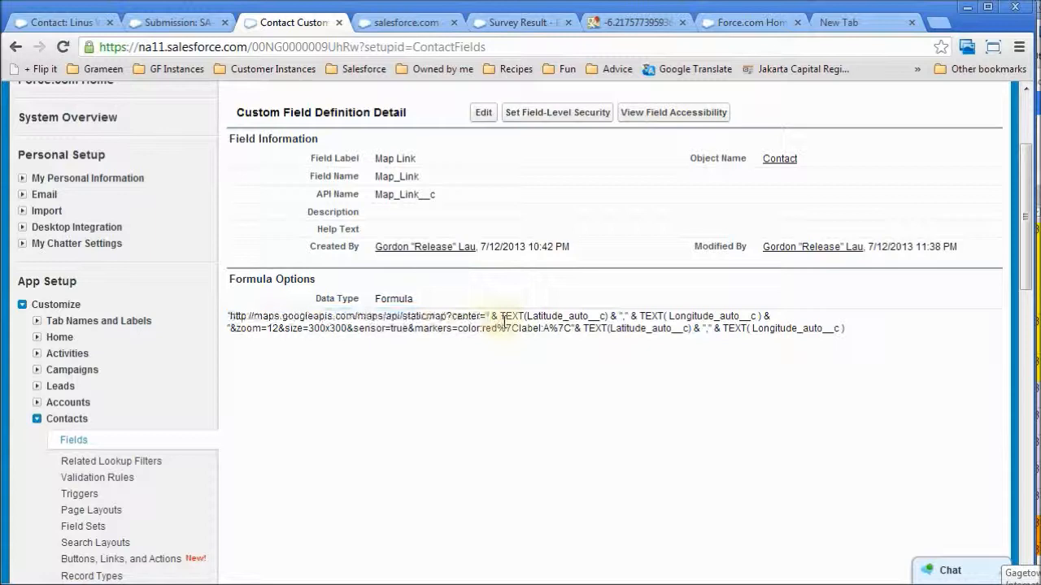
pyautogui.moveTo(524, 316); pyautogui.dragTo(601, 317)
pyautogui.moveTo(669, 317); pyautogui.dragTo(762, 318)
pyautogui.click(528, 316)
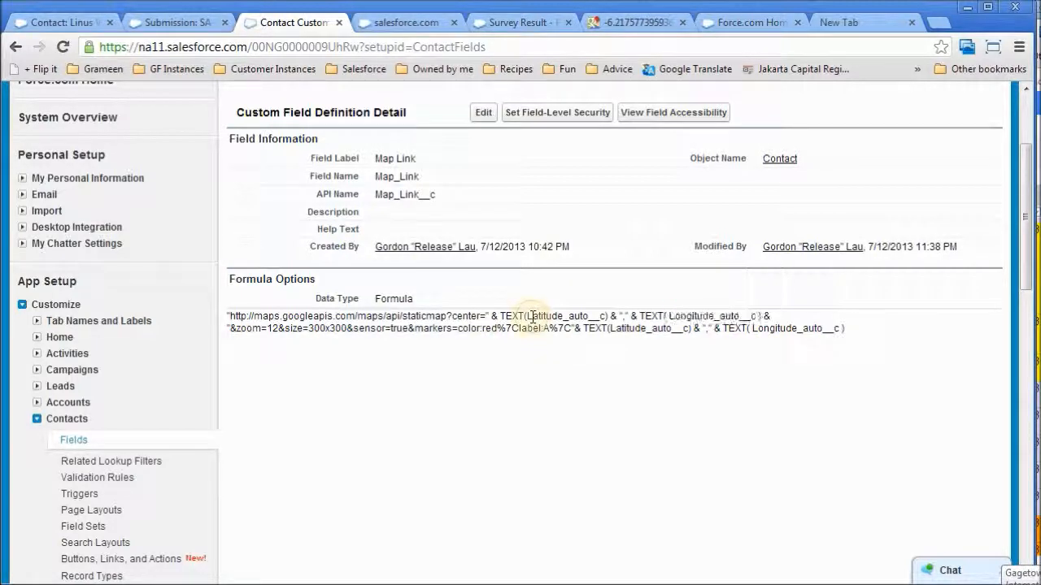
pyautogui.moveTo(491, 317); pyautogui.dragTo(499, 316)
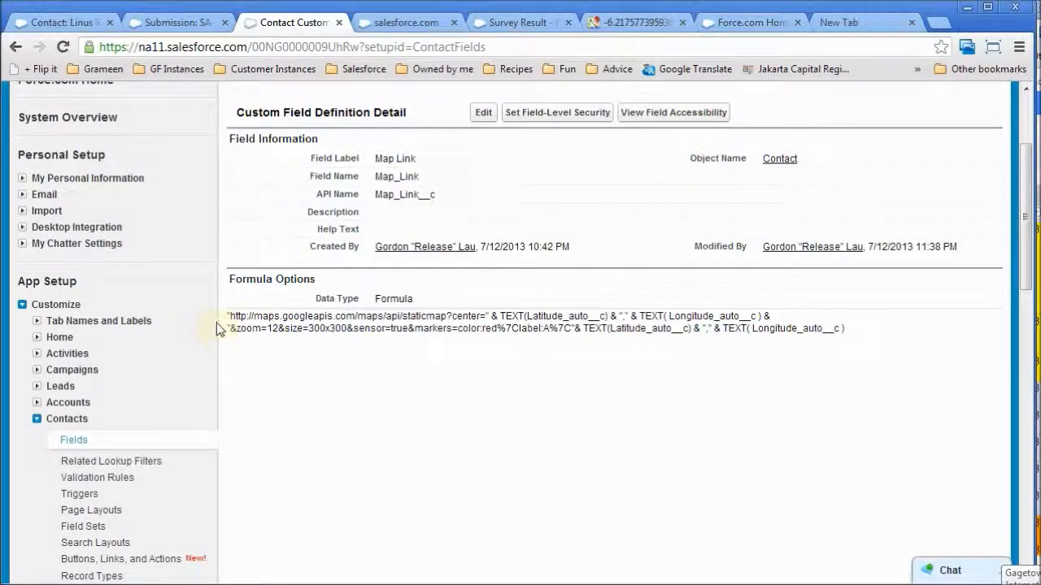
pyautogui.moveTo(229, 316); pyautogui.dragTo(891, 348)
pyautogui.click(762, 375)
pyautogui.moveTo(527, 316); pyautogui.dragTo(606, 317)
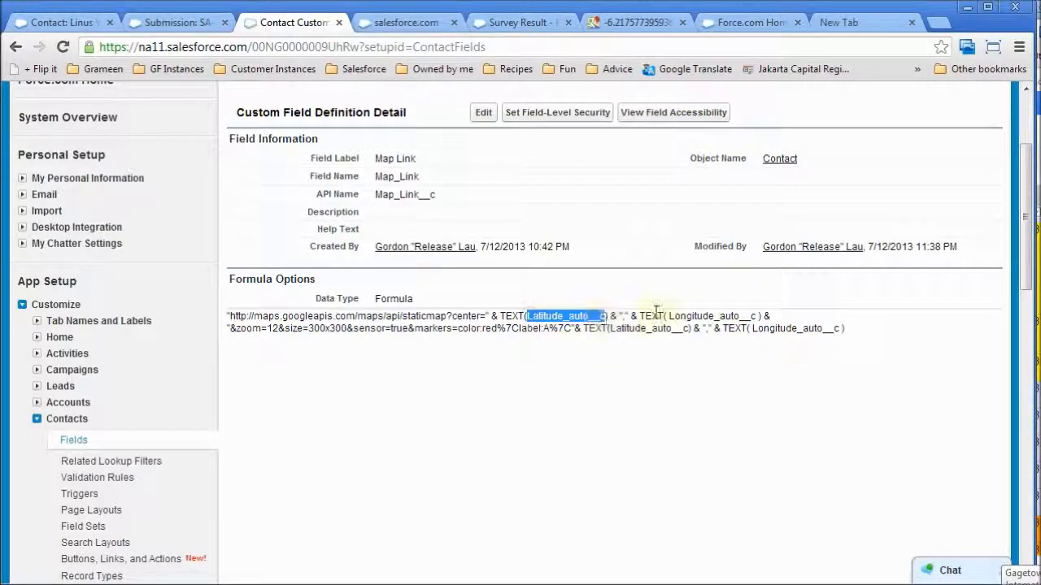
pyautogui.moveTo(669, 316); pyautogui.dragTo(756, 317)
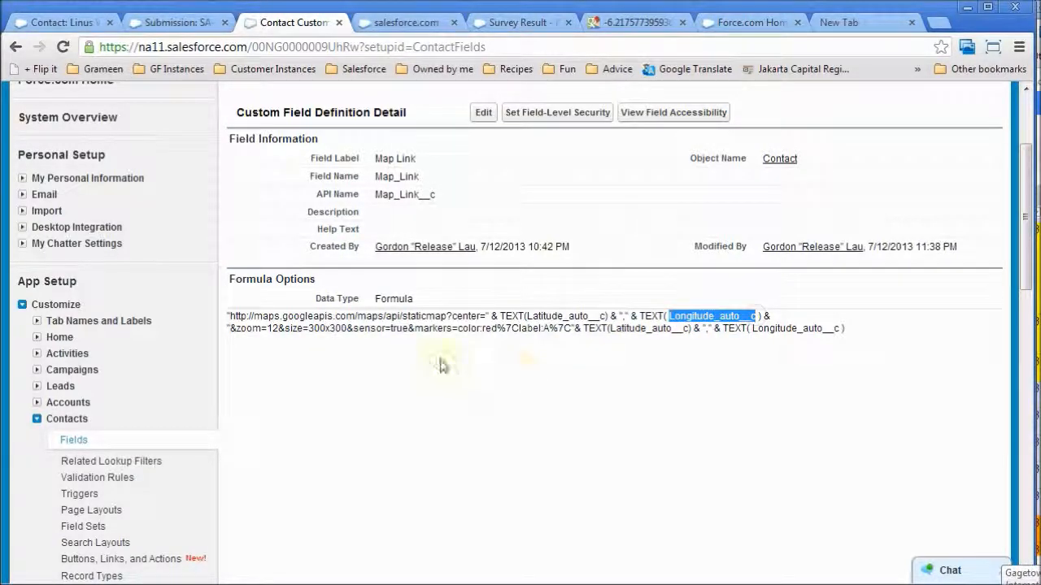
# Step: Open the Map Display field's definition and examine its IMAGE formula, including the Map_Link__c reference and the 300,300 size arguments
pyautogui.scroll(3, 814, 112)
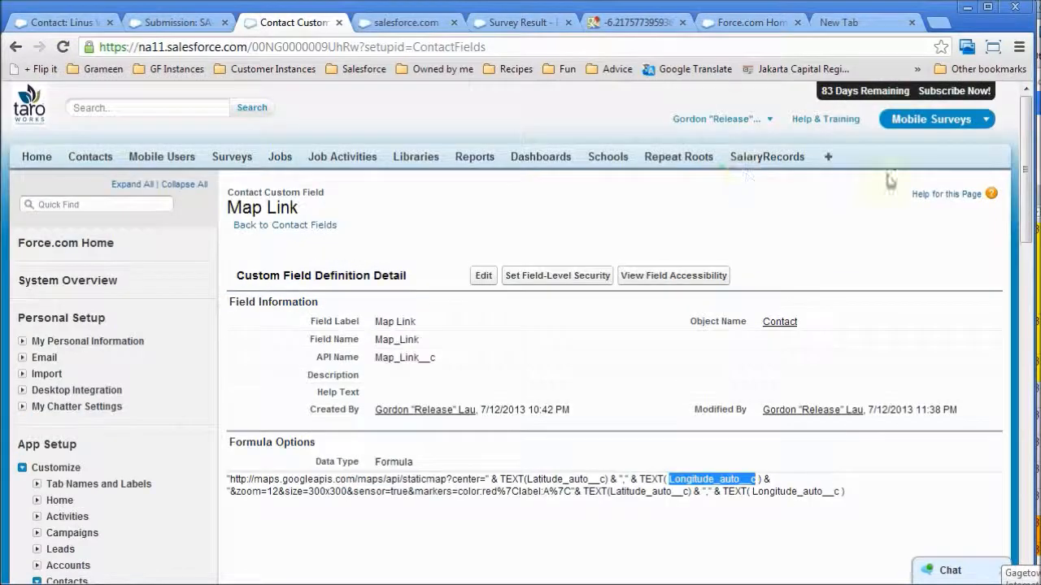
pyautogui.click(14, 47)
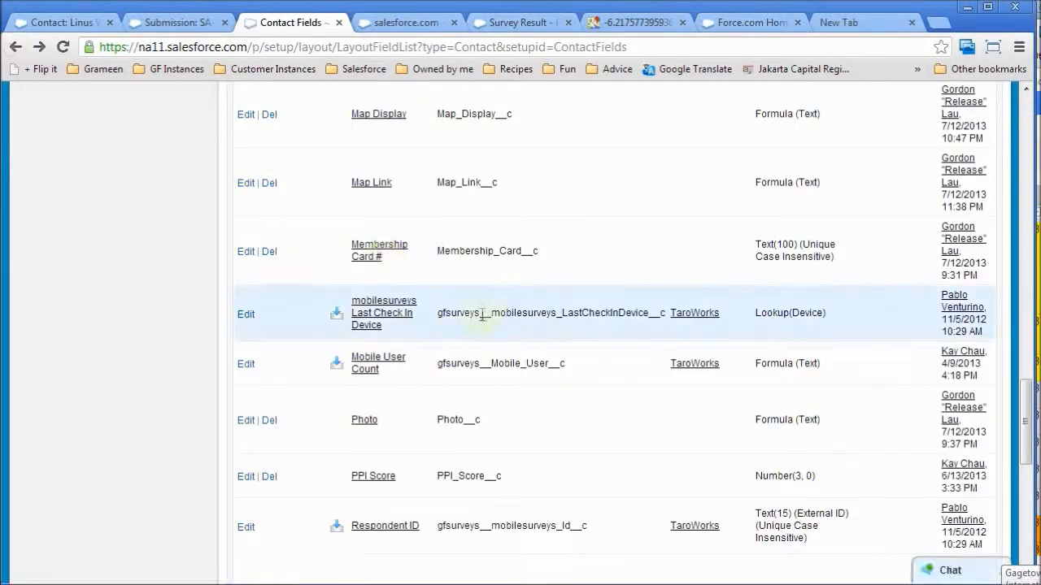
pyautogui.click(384, 119)
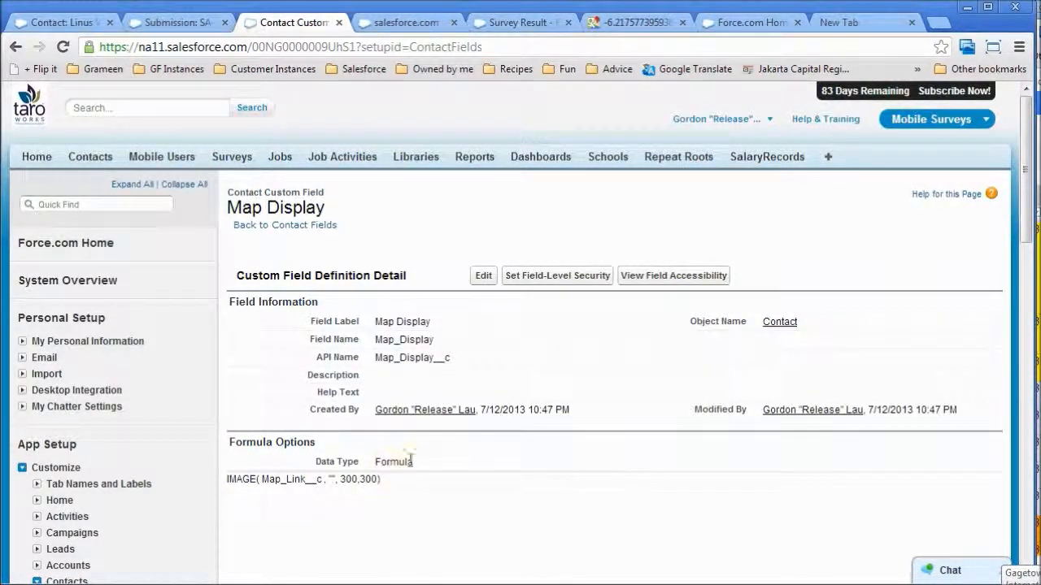
pyautogui.scroll(-2, 432, 439)
pyautogui.moveTo(379, 316); pyautogui.dragTo(228, 318)
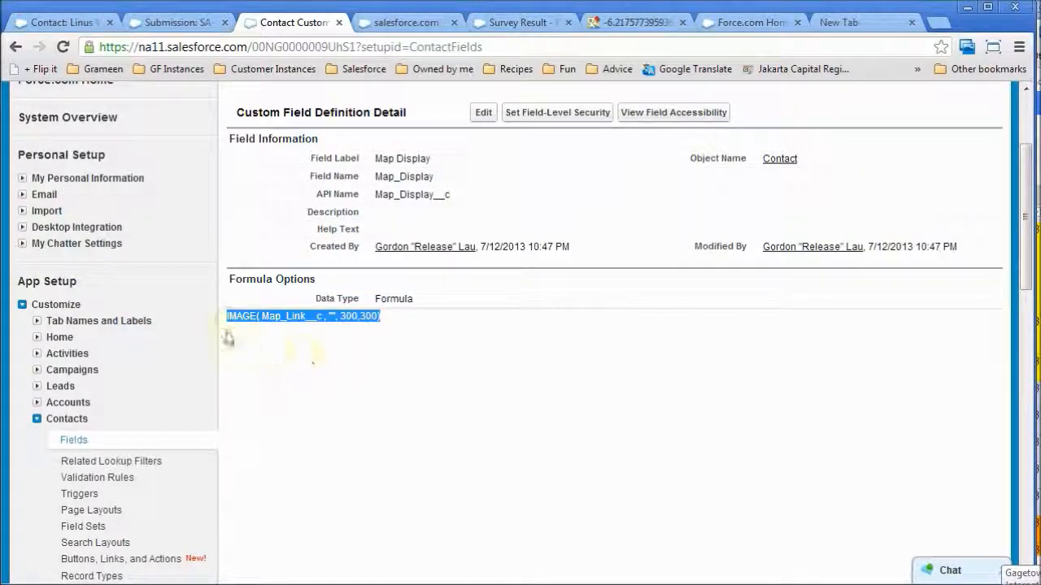
pyautogui.click(241, 321)
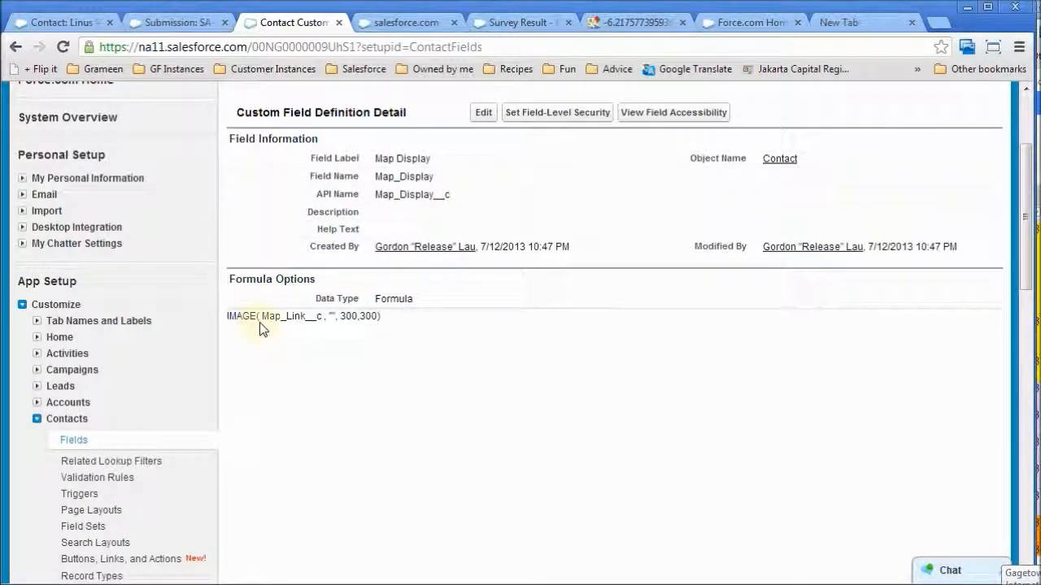
pyautogui.doubleClick(265, 317)
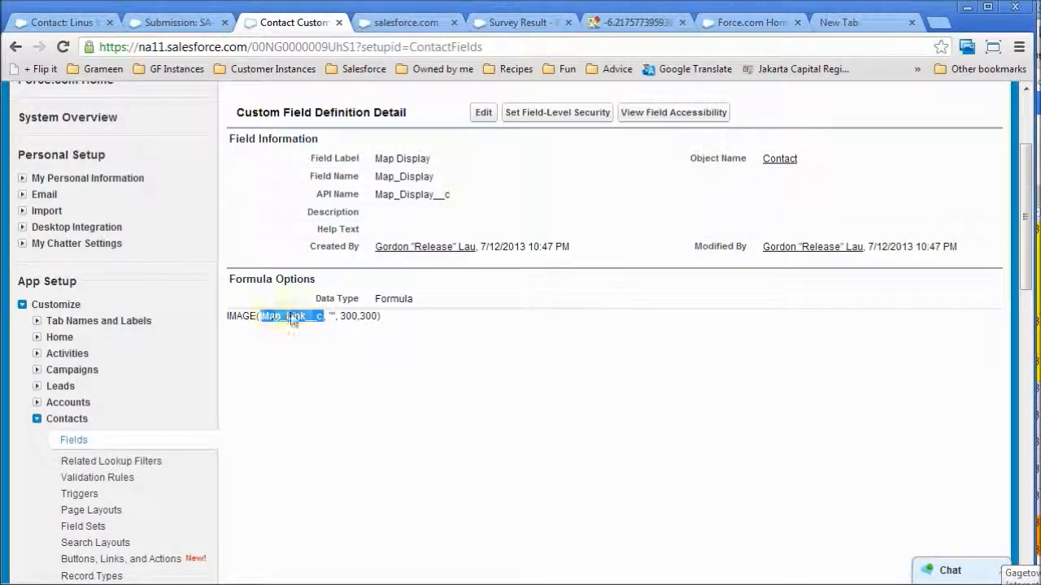
pyautogui.click(329, 330)
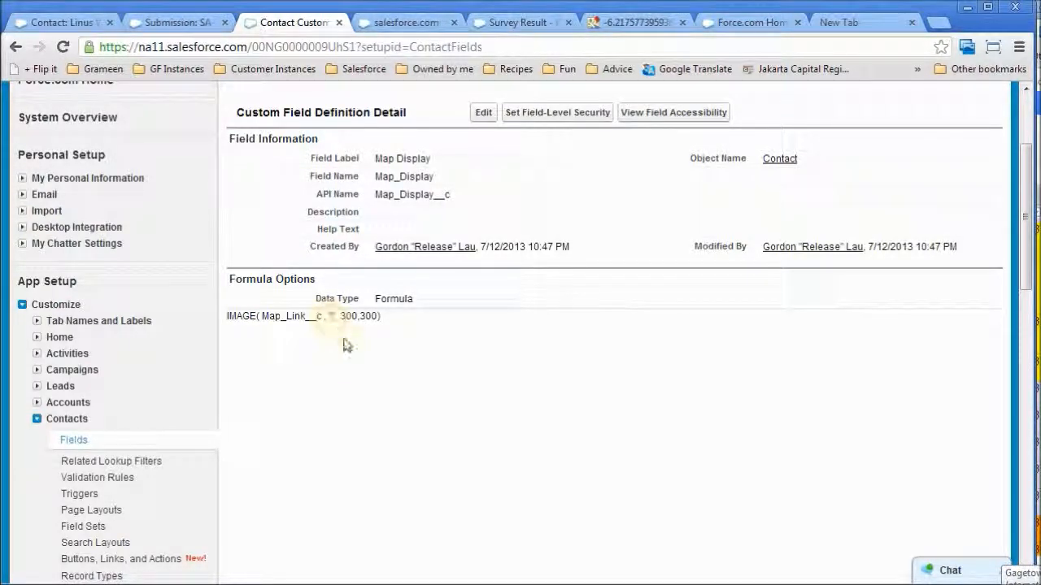
pyautogui.moveTo(329, 316); pyautogui.dragTo(399, 316)
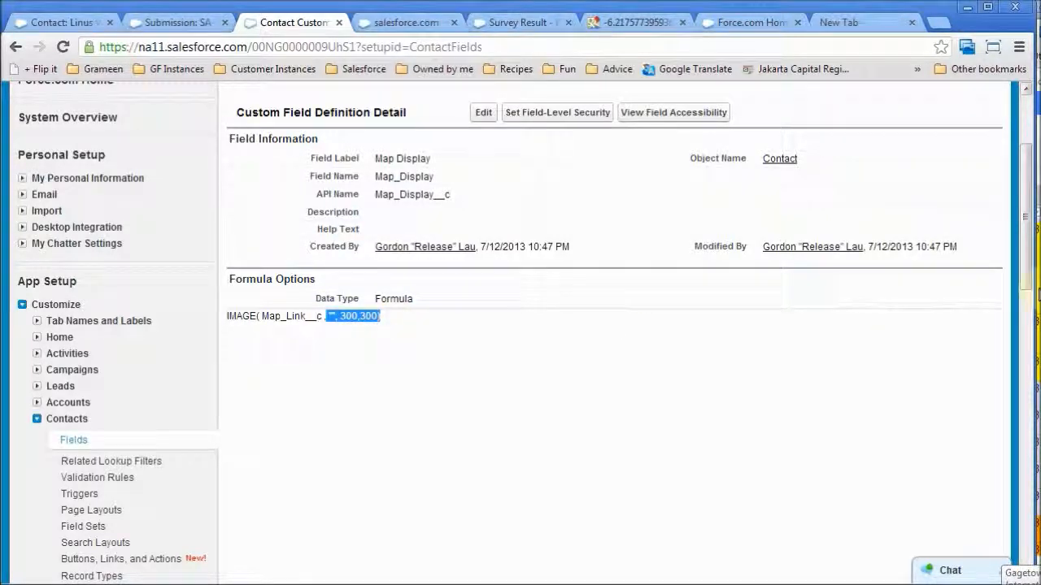
pyautogui.click(469, 354)
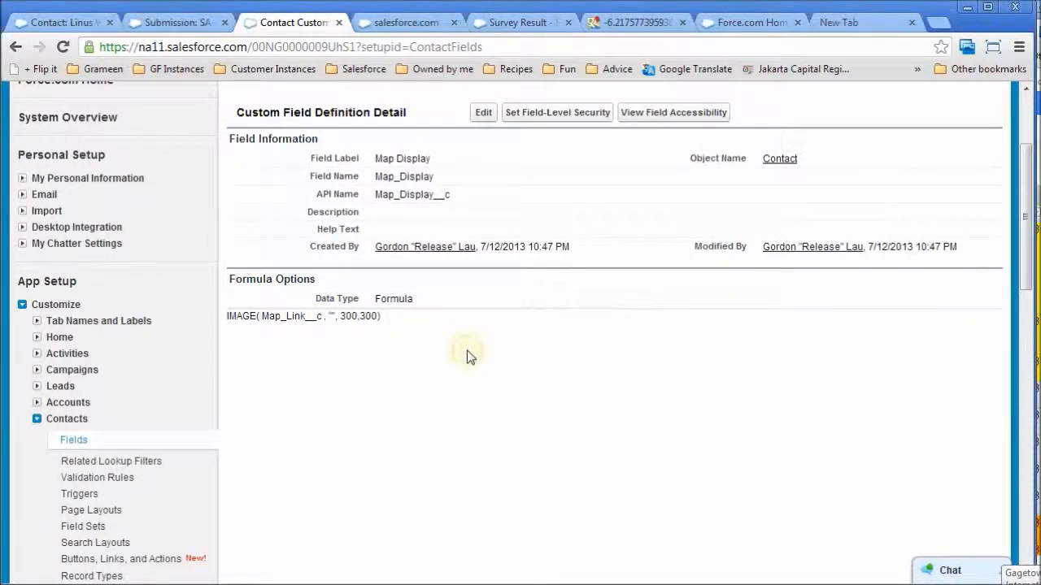
pyautogui.moveTo(326, 316); pyautogui.dragTo(420, 320)
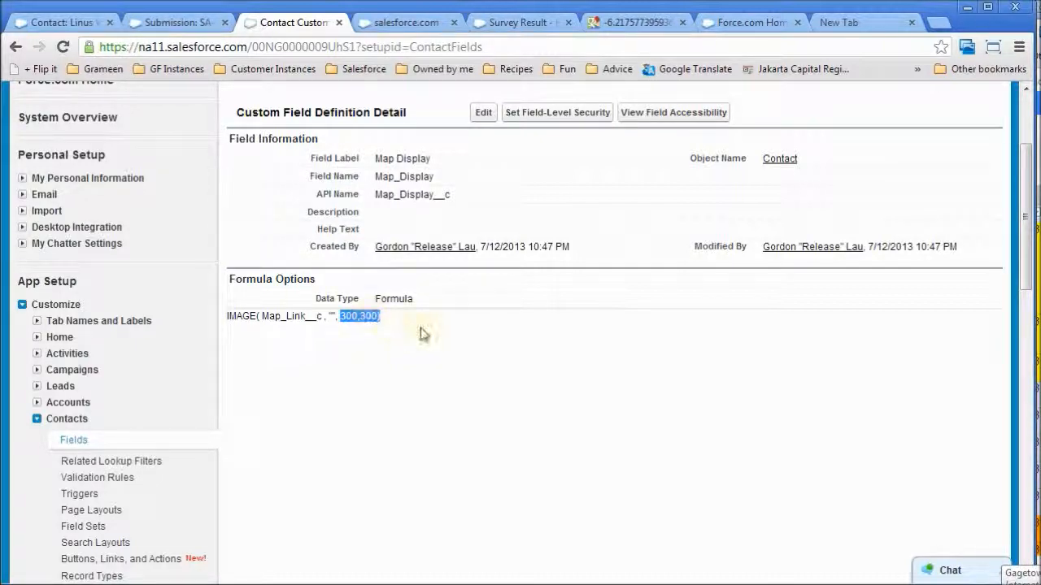
# Step: Return to the sample contact's record and review the Submission Source, Latitude (auto), Longitude (auto) and map fields
pyautogui.click(65, 22)
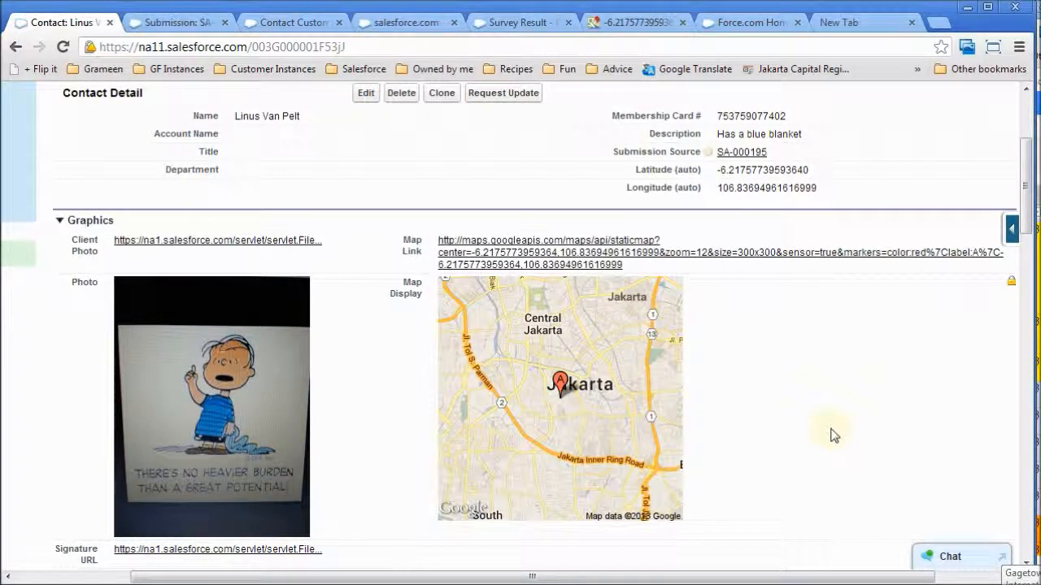
pyautogui.moveTo(1028, 203)
pyautogui.mouseDown()
pyautogui.moveTo(1032, 167)
pyautogui.moveTo(1033, 184)
pyautogui.mouseUp()
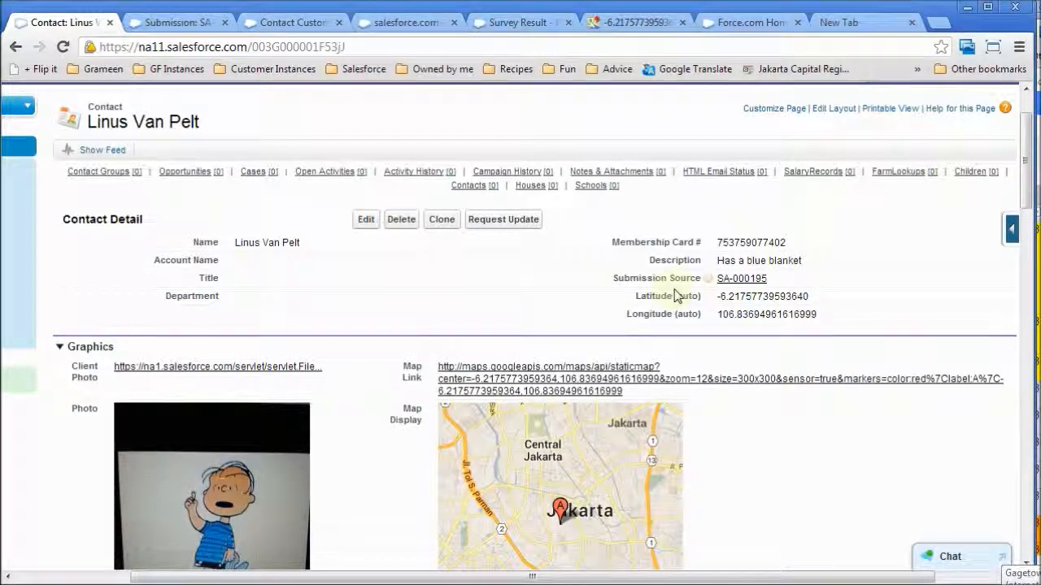
pyautogui.moveTo(613, 279); pyautogui.dragTo(802, 279)
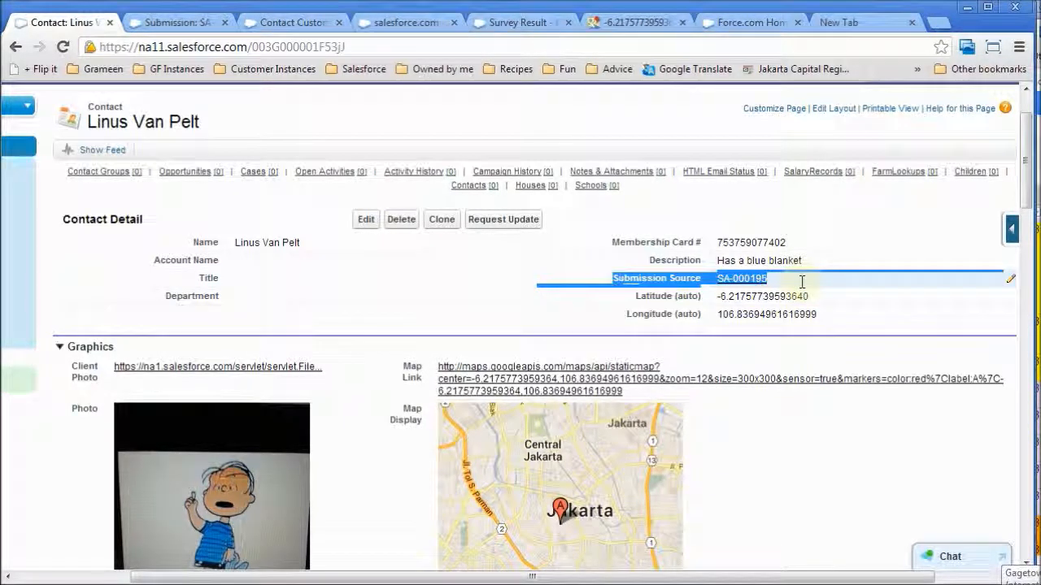
pyautogui.click(637, 296)
pyautogui.moveTo(637, 296); pyautogui.dragTo(701, 297)
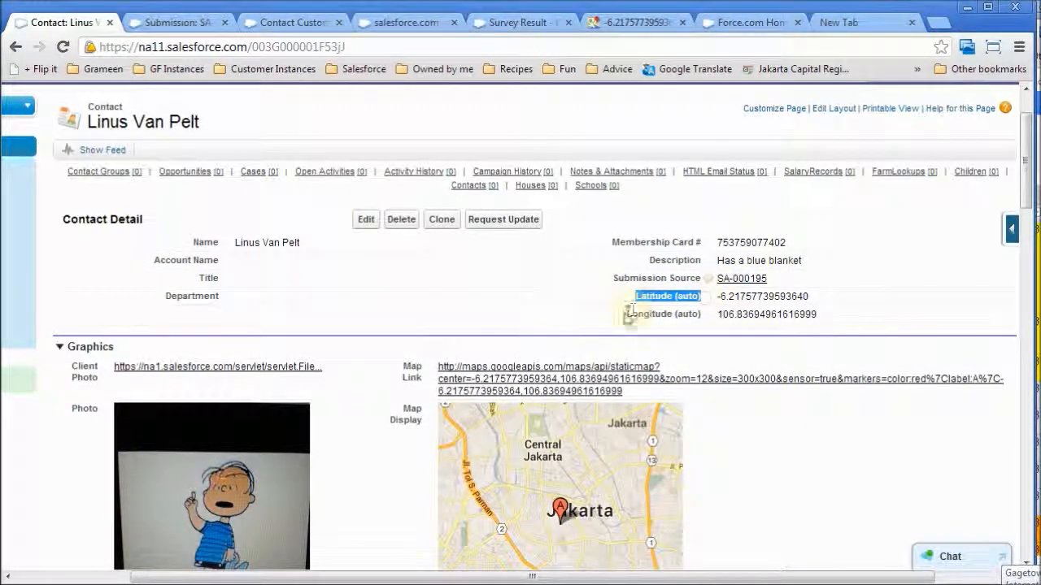
pyautogui.moveTo(626, 317); pyautogui.dragTo(709, 315)
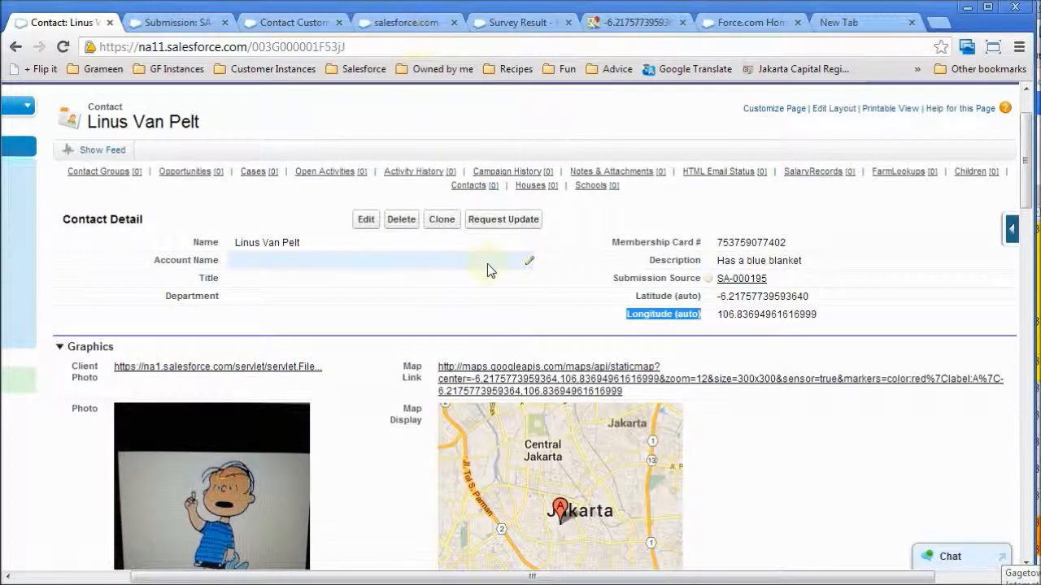
pyautogui.click(500, 298)
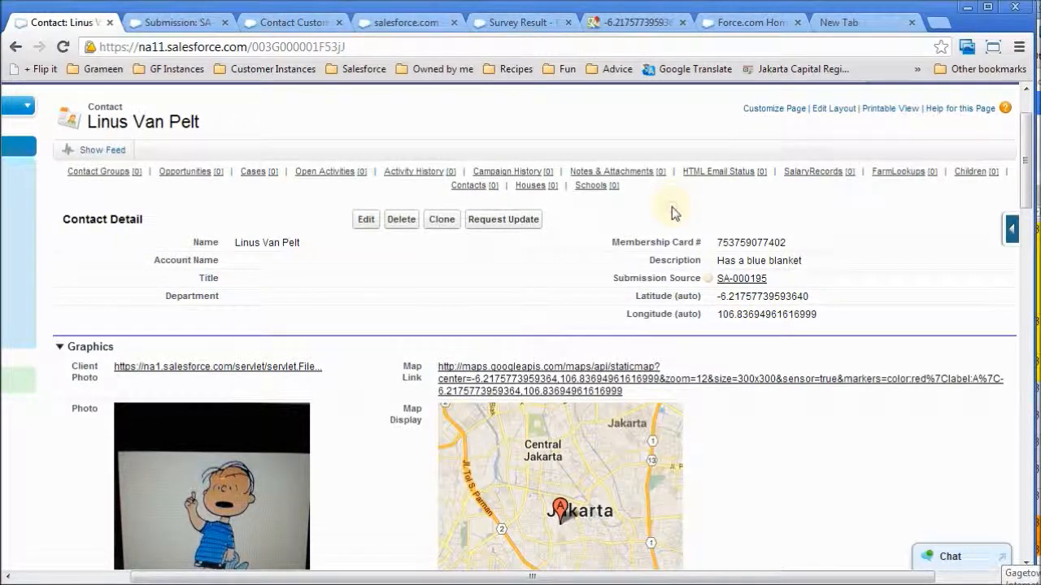
pyautogui.moveTo(596, 185)
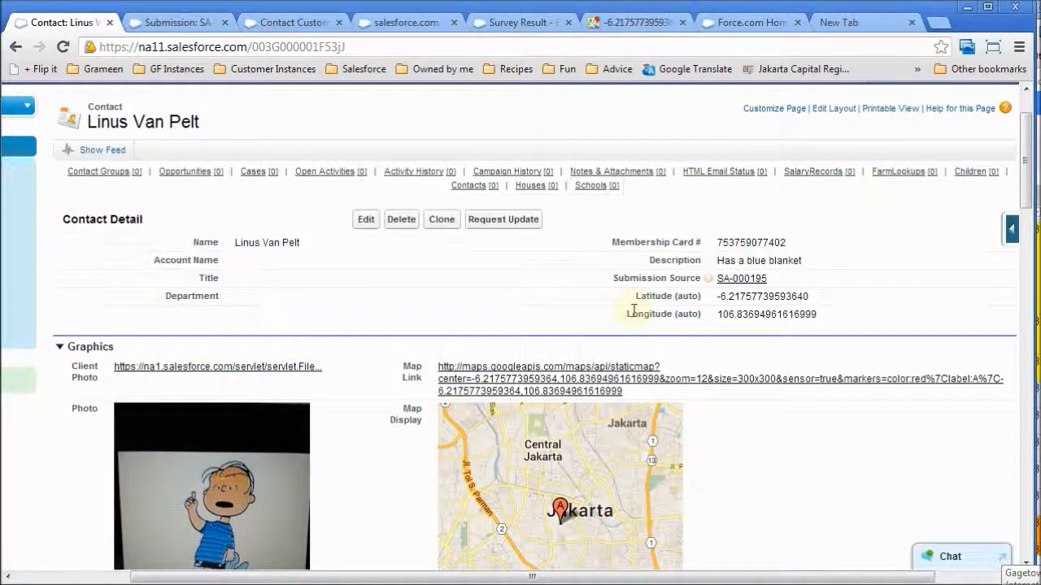
pyautogui.moveTo(611, 278); pyautogui.dragTo(707, 281)
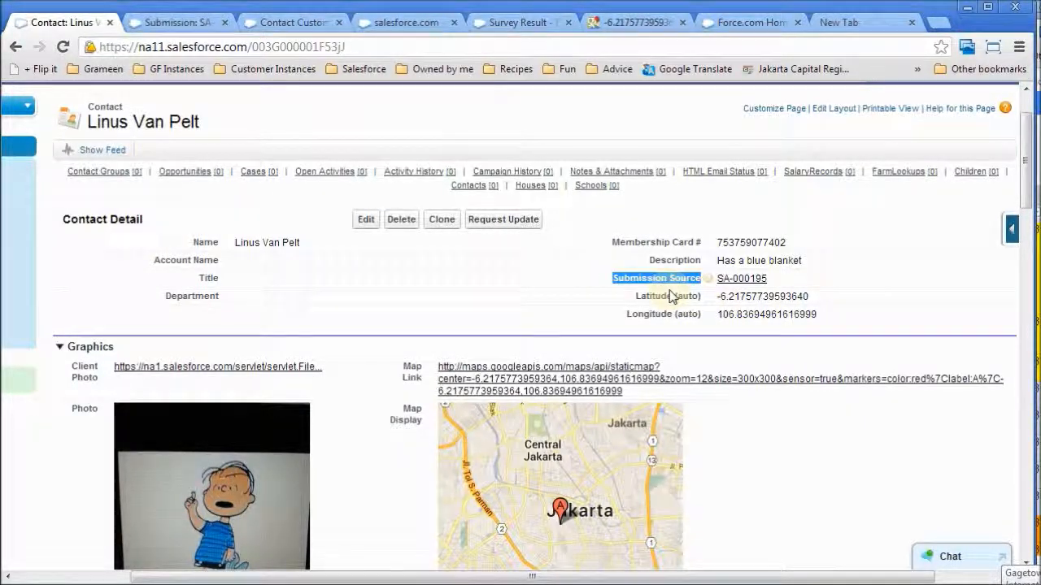
pyautogui.moveTo(1027, 184); pyautogui.dragTo(1027, 210)
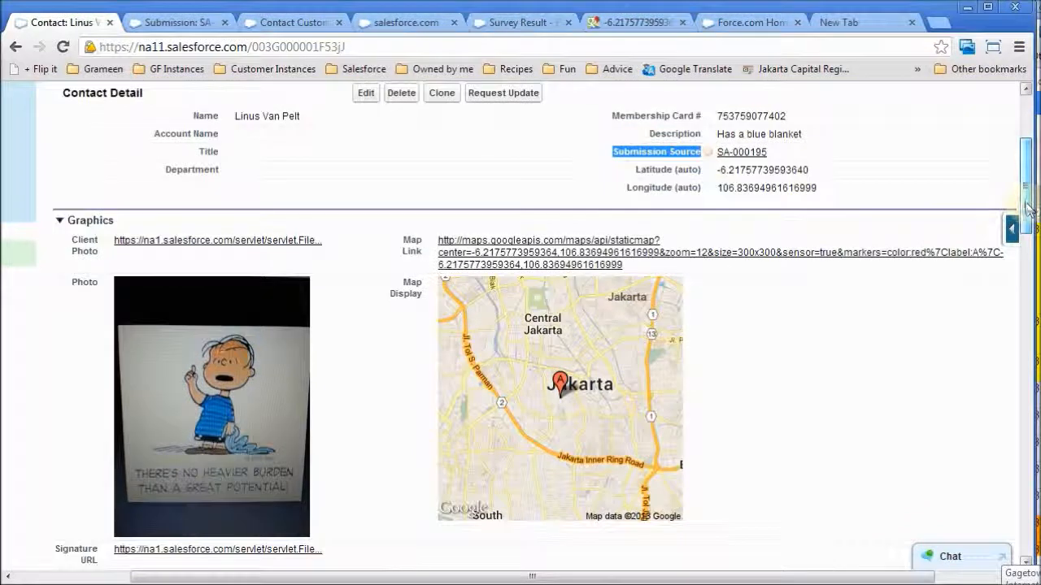